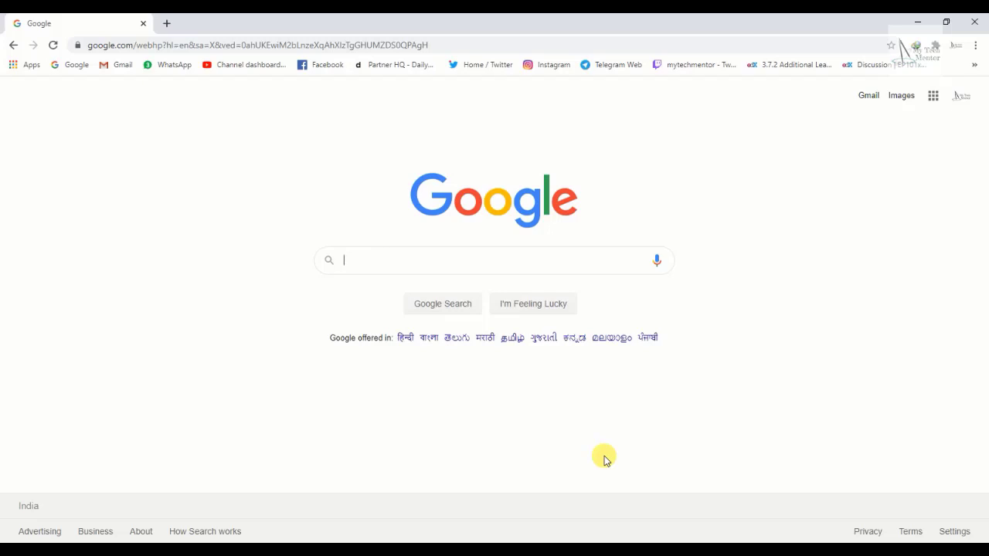
# Search Google for 'imds' and open the Login result on mdsystem.com.
pyautogui.click(412, 262)
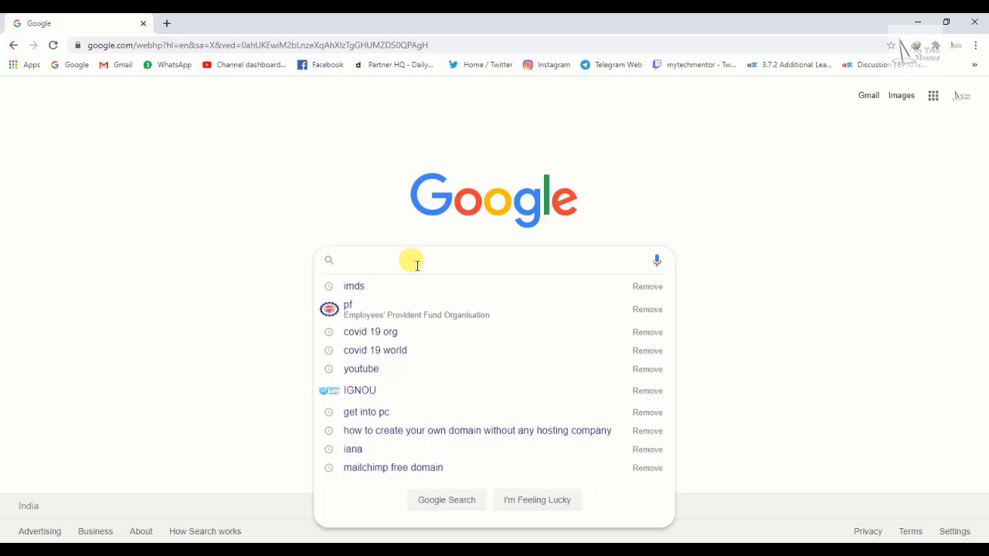
pyautogui.write('imds')
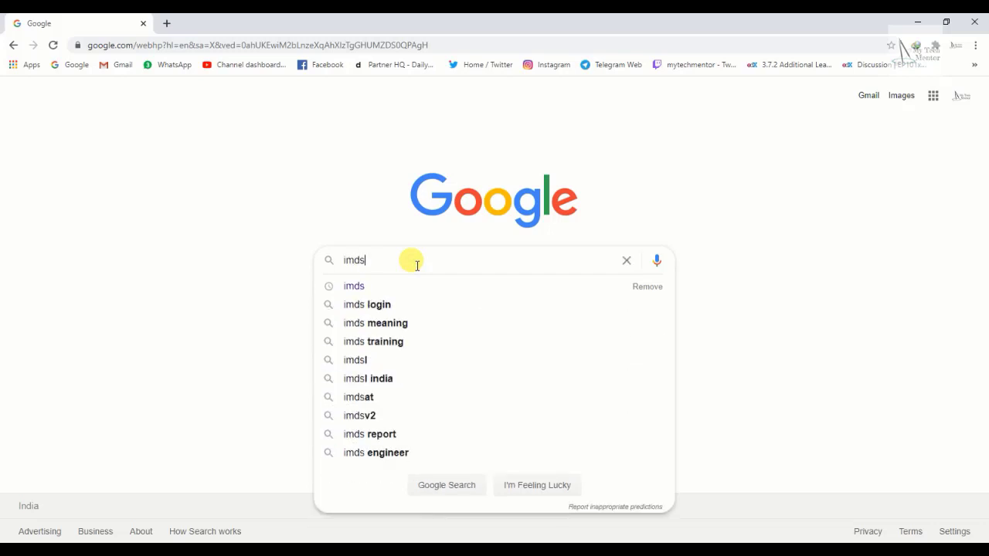
pyautogui.press('Return')
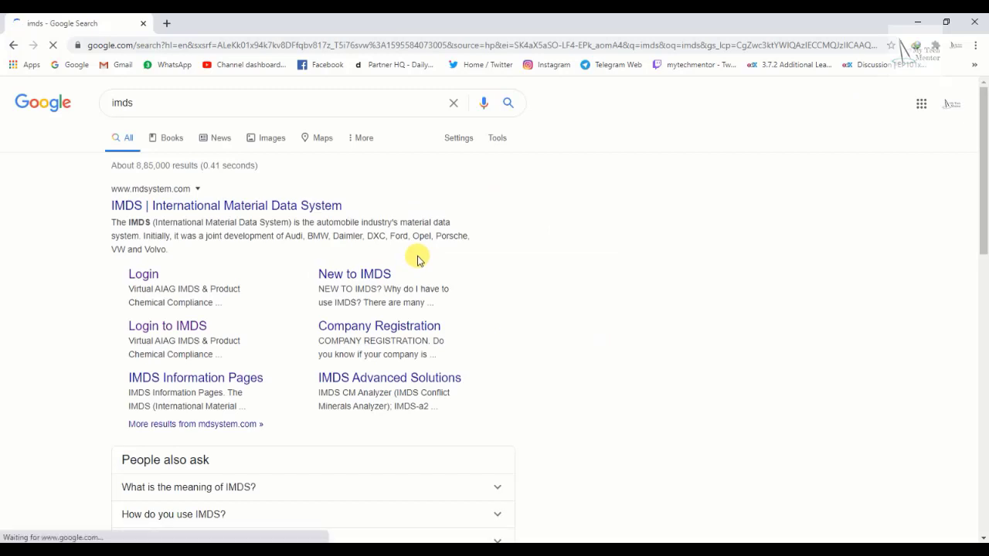
pyautogui.click(143, 278)
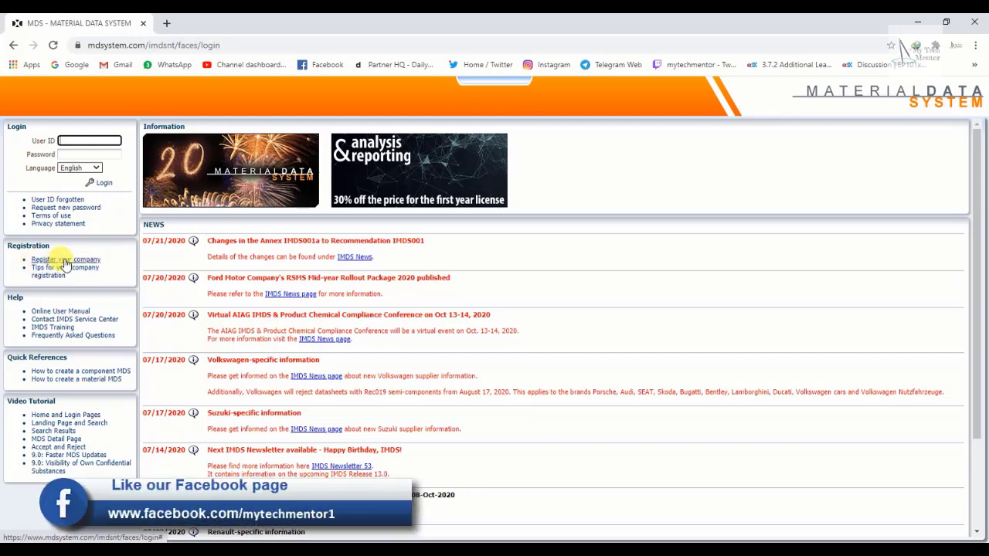
# Choose 'Register your company' in the Registration panel of the IMDS login page.
pyautogui.click(65, 266)
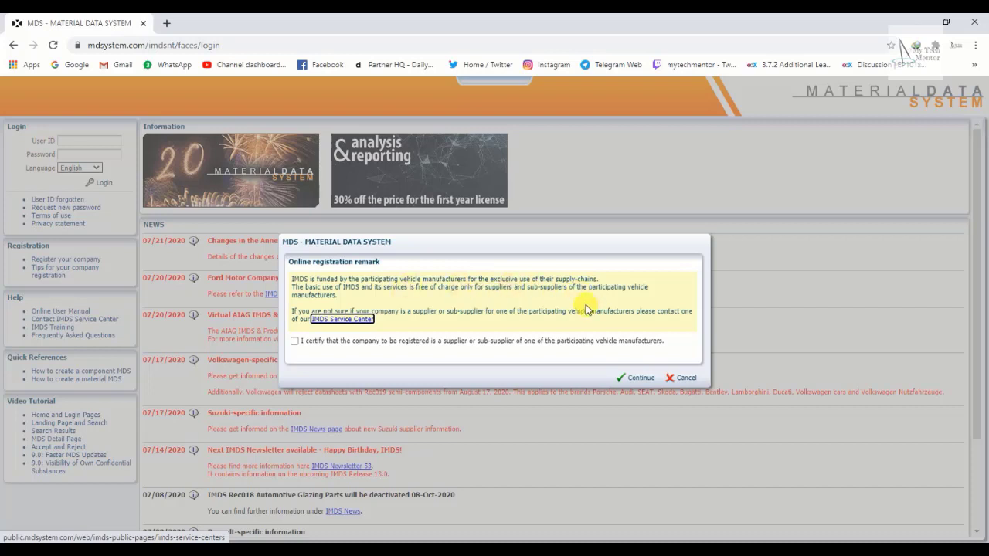
# Tick the statement that the company supplies a participating vehicle manufacturer.
pyautogui.click(294, 341)
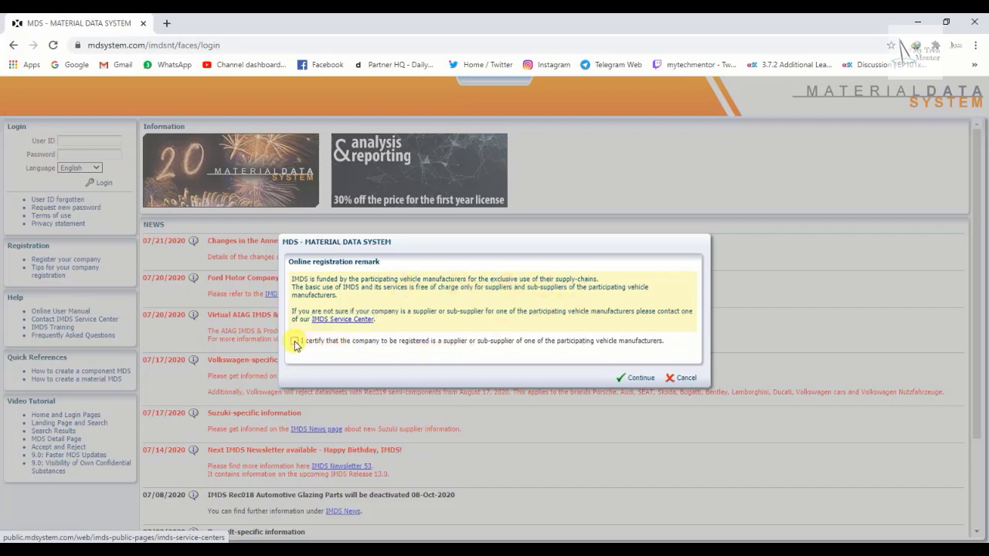
pyautogui.click(294, 341)
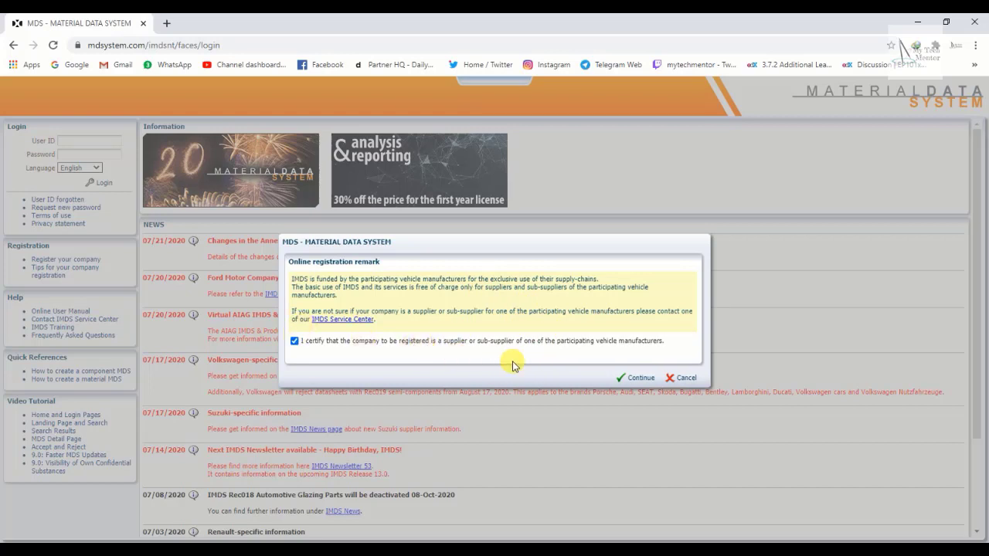
# Continue to the Company Registration form and enter 'Mech tech' as the Company Name.
pyautogui.click(637, 377)
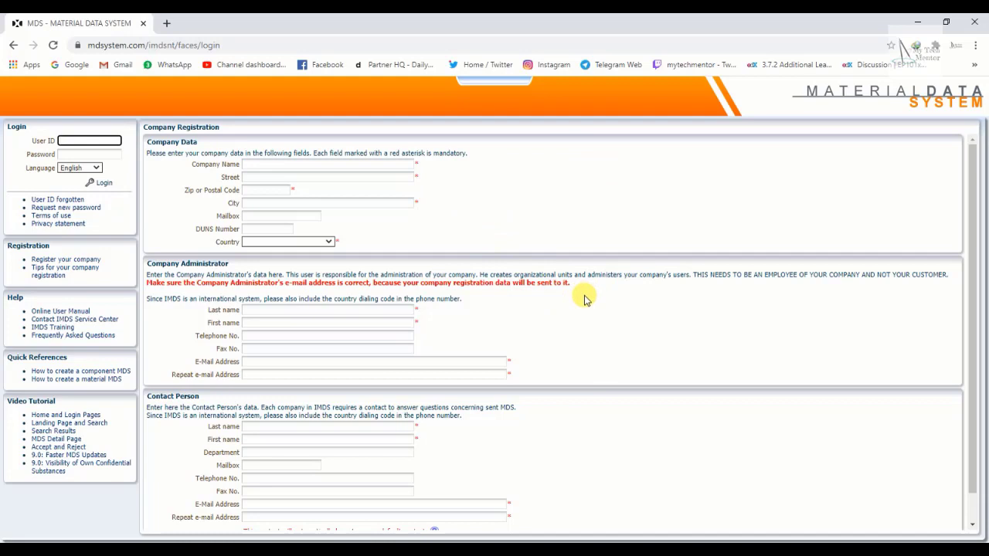
pyautogui.scroll(-1, 585, 298)
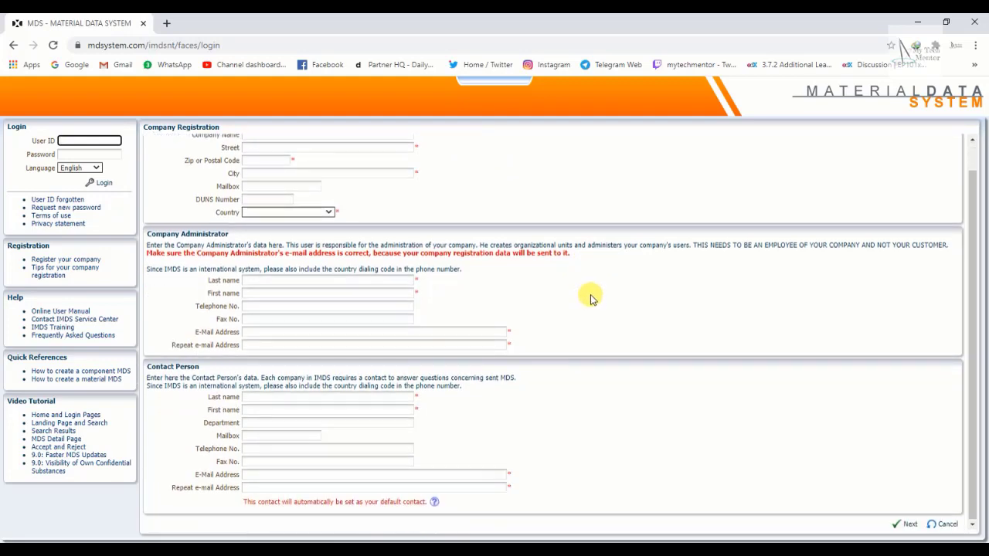
pyautogui.scroll(1, 585, 297)
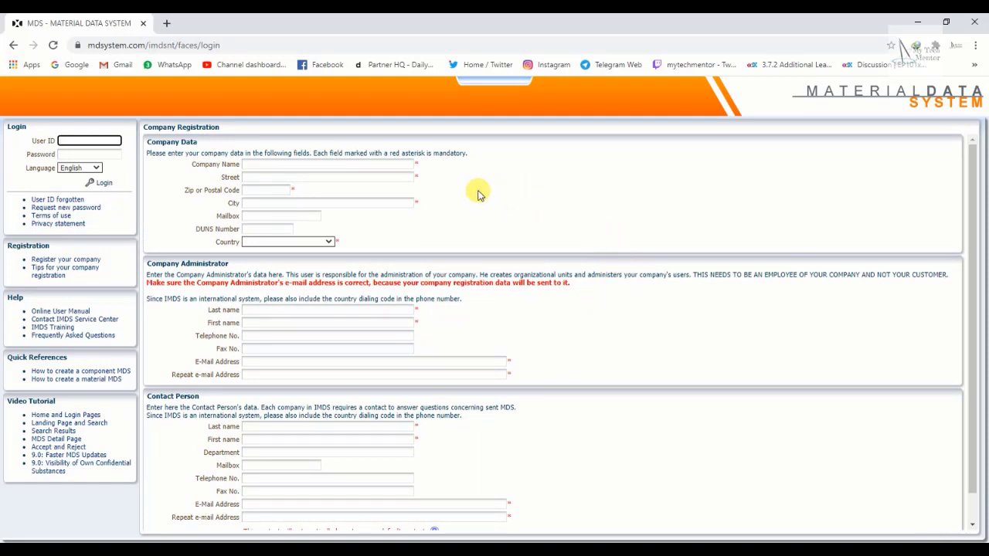
pyautogui.click(331, 164)
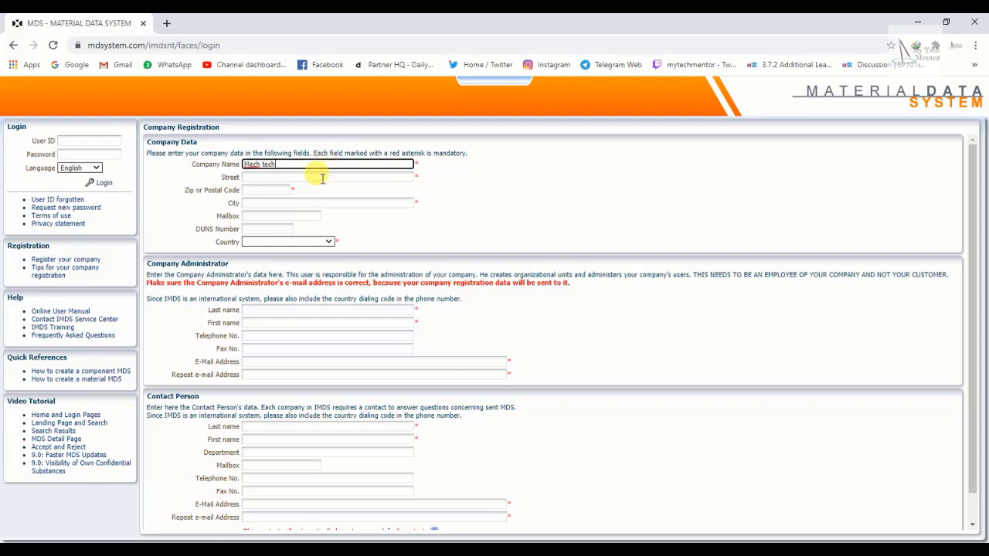
# Enter the company's street, postal code and city, leaving Mailbox and DUNS Number blank.
pyautogui.click(323, 178)
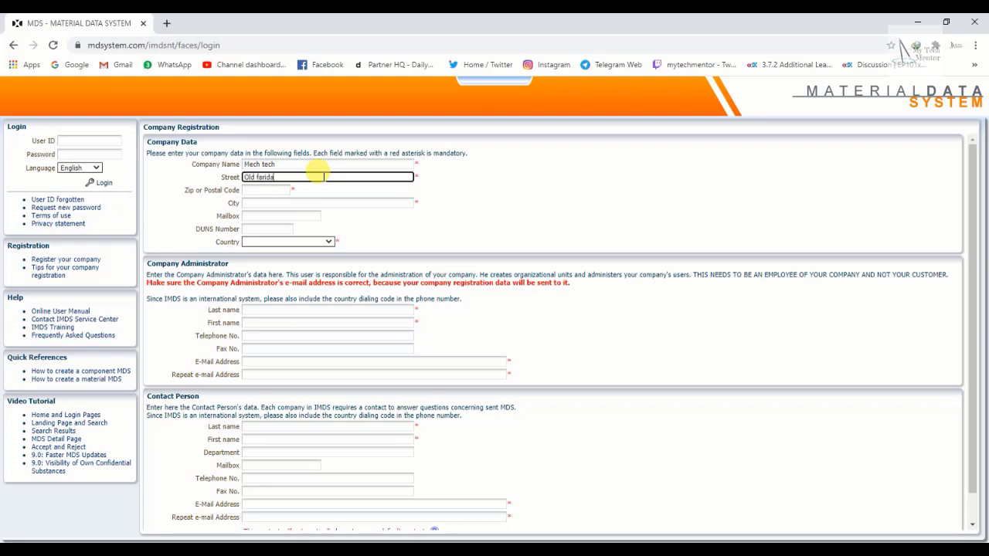
pyautogui.click(259, 190)
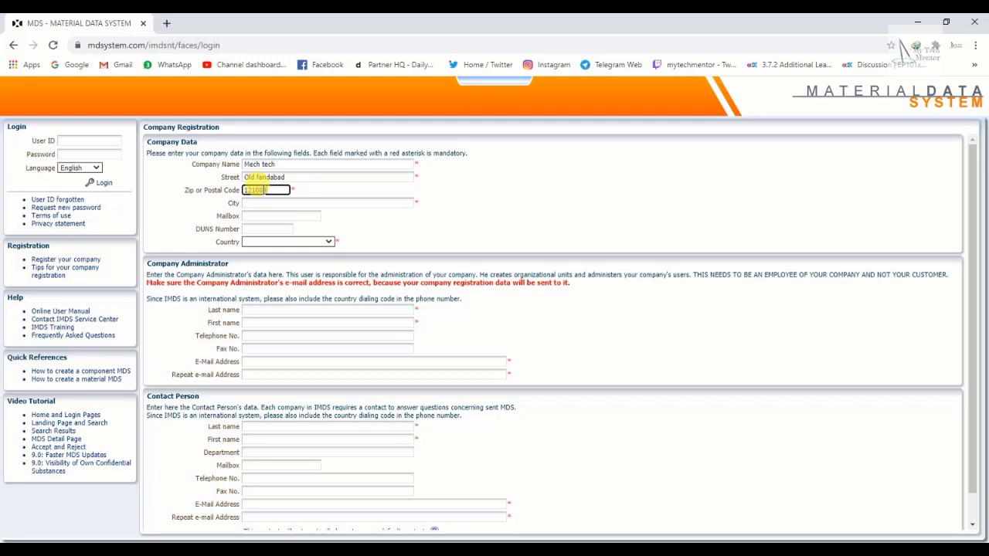
pyautogui.write('121004')
pyautogui.click(278, 202)
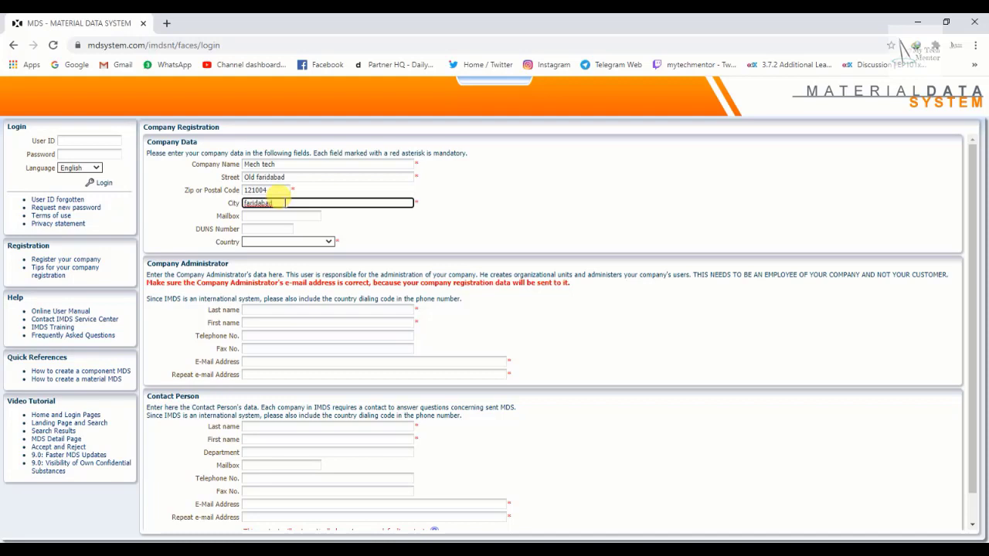
pyautogui.click(258, 217)
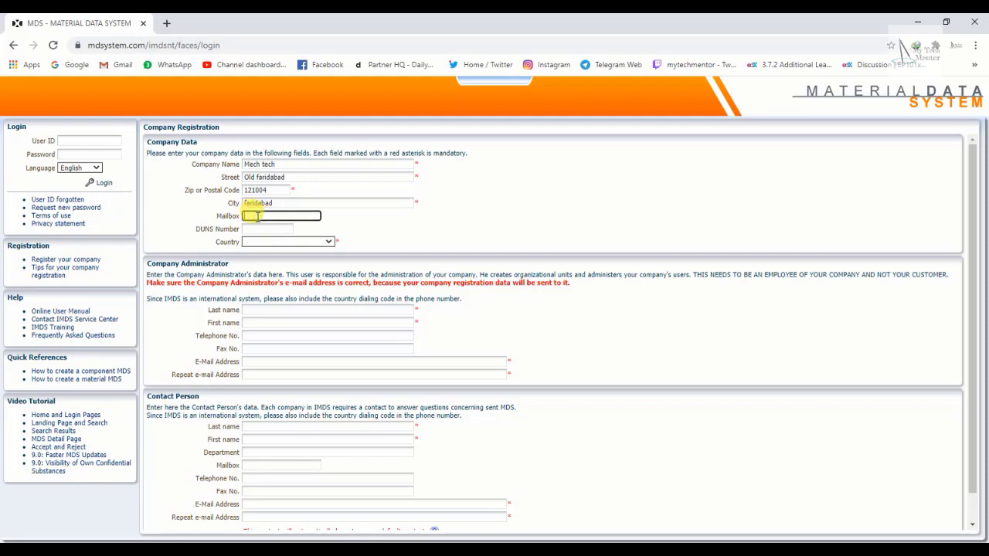
pyautogui.scroll(-1, 259, 220)
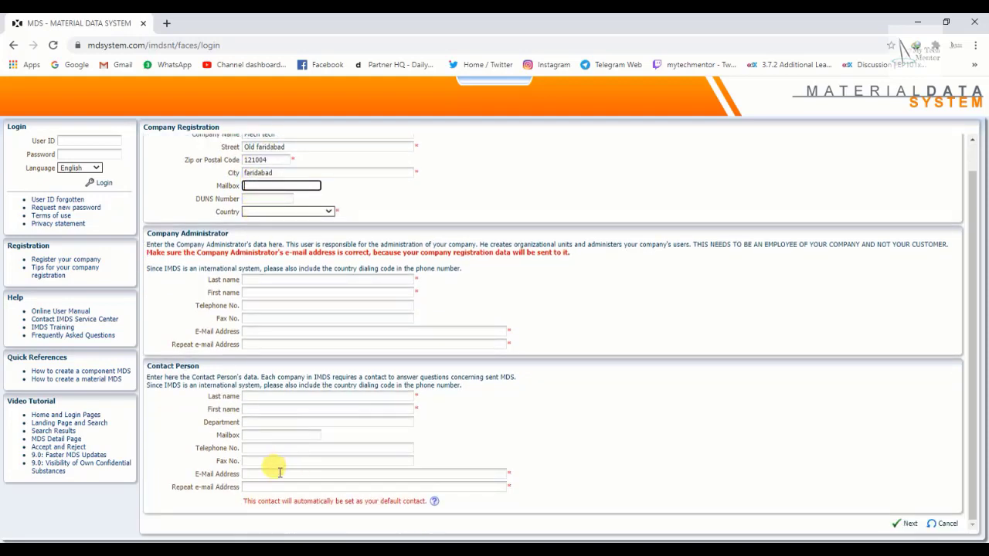
pyautogui.scroll(1, 372, 473)
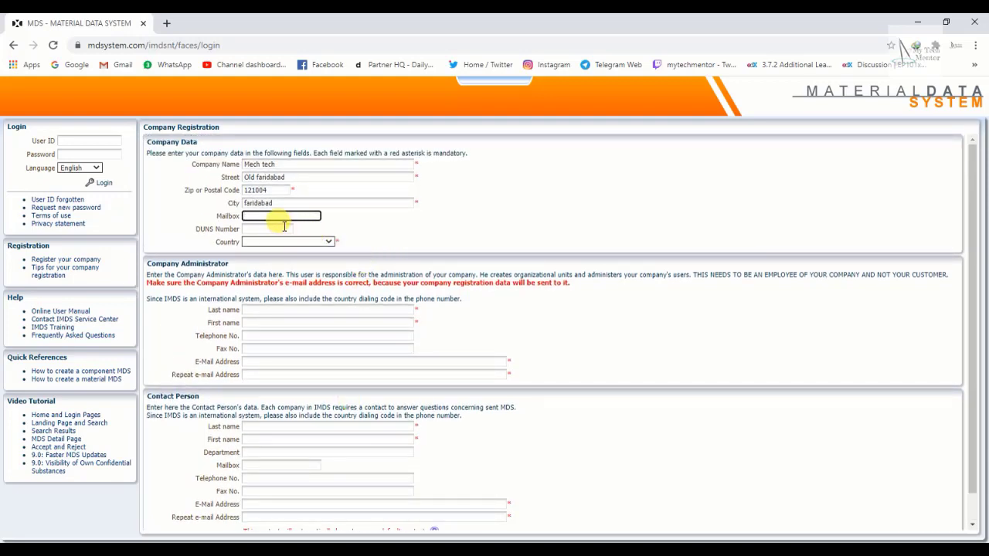
pyautogui.click(278, 228)
pyautogui.click(357, 223)
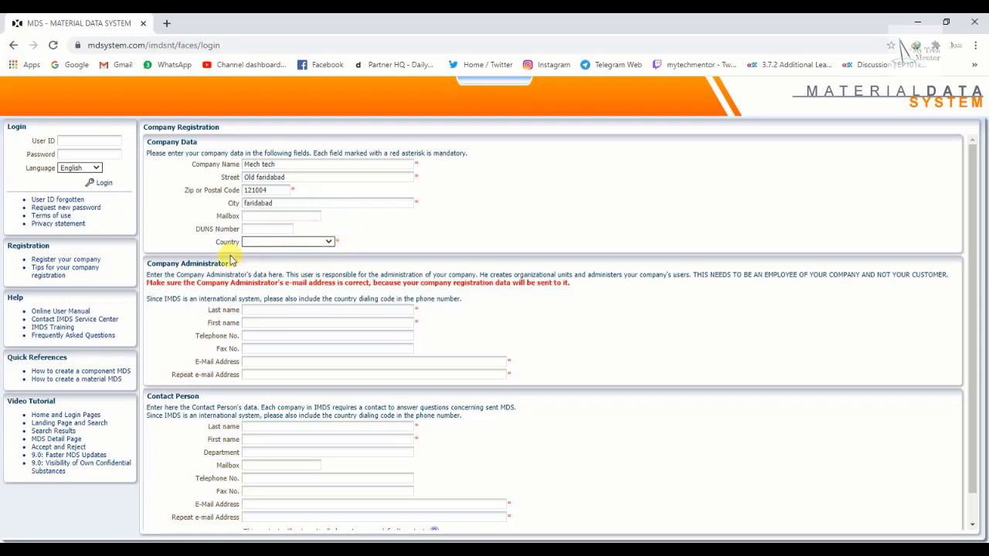
# Pick India from the Country list for the company.
pyautogui.click(326, 244)
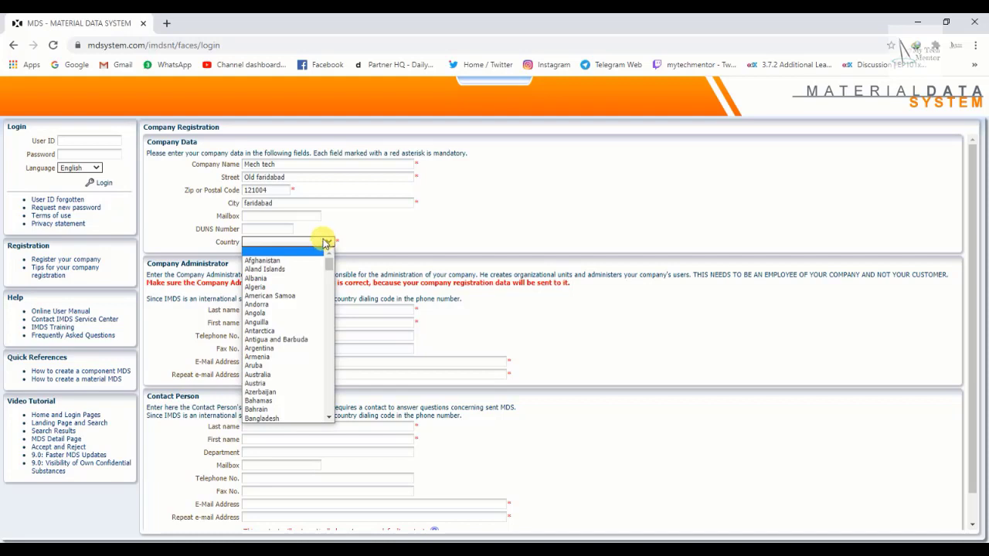
pyautogui.write('india')
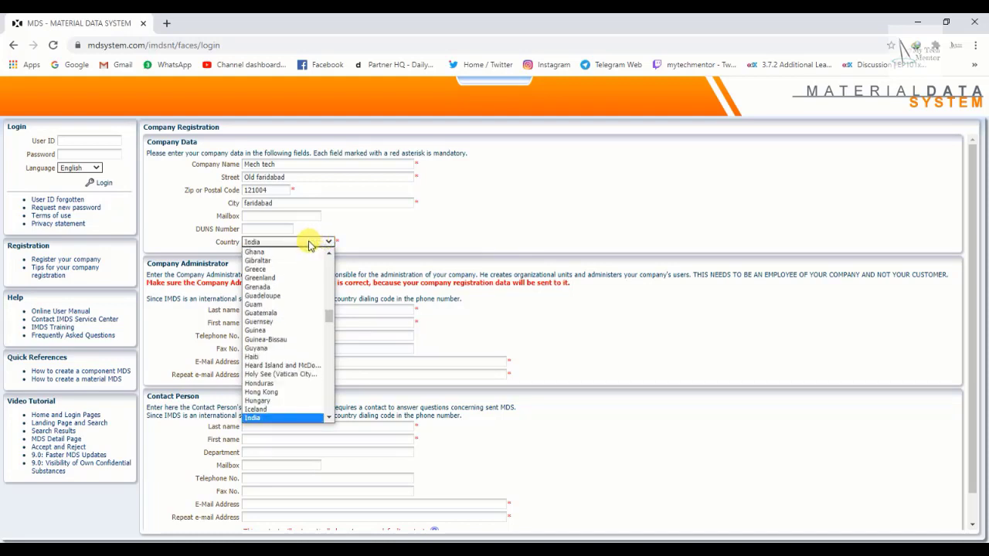
pyautogui.click(269, 417)
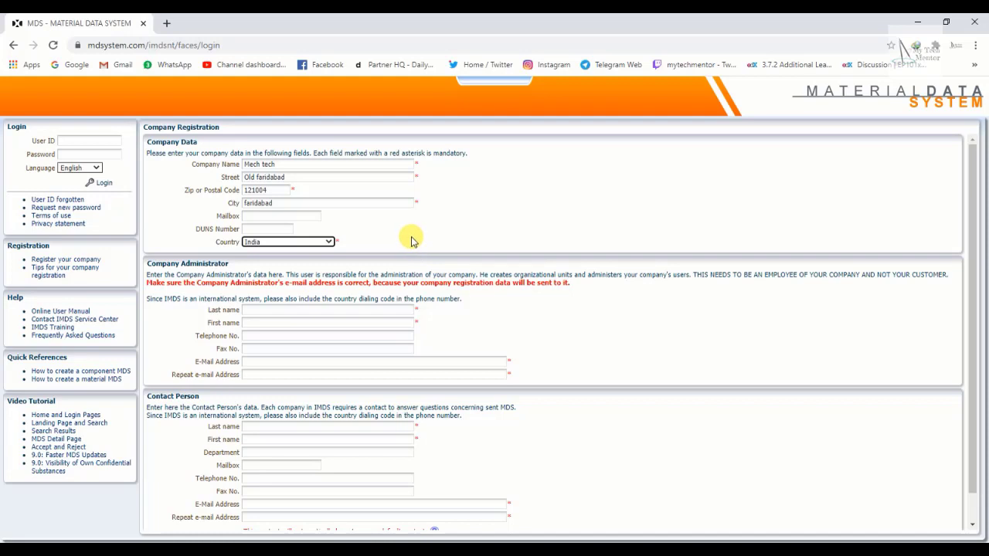
pyautogui.scroll(-1, 411, 241)
pyautogui.scroll(1, 411, 241)
pyautogui.click(424, 225)
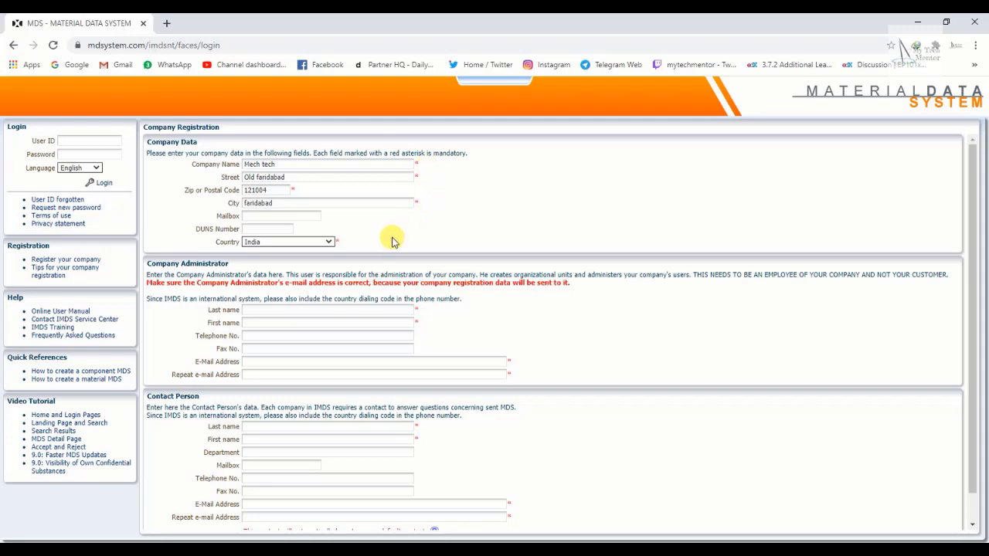
pyautogui.scroll(-1, 392, 242)
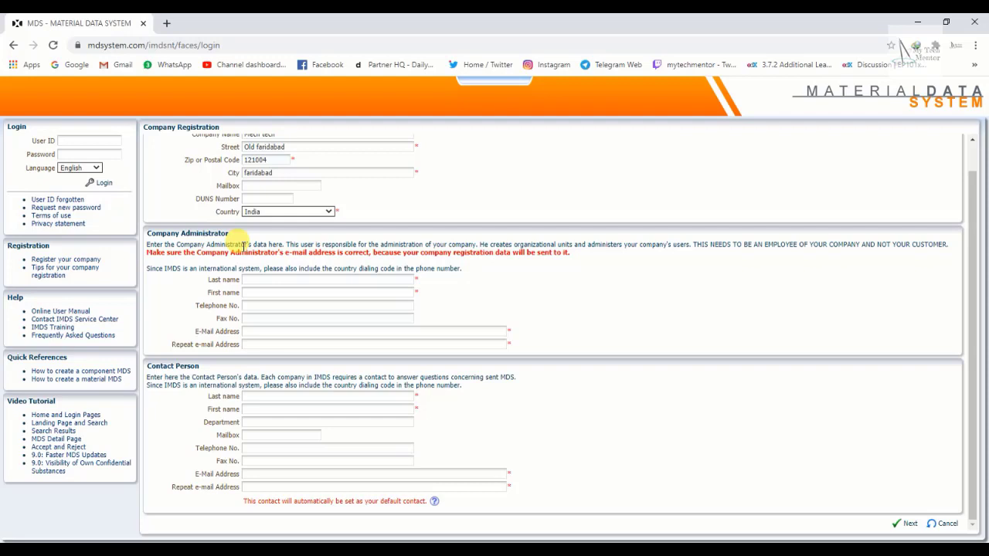
# Move between the Administrator and Contact Person name fields without entering anything.
pyautogui.click(275, 280)
pyautogui.click(276, 290)
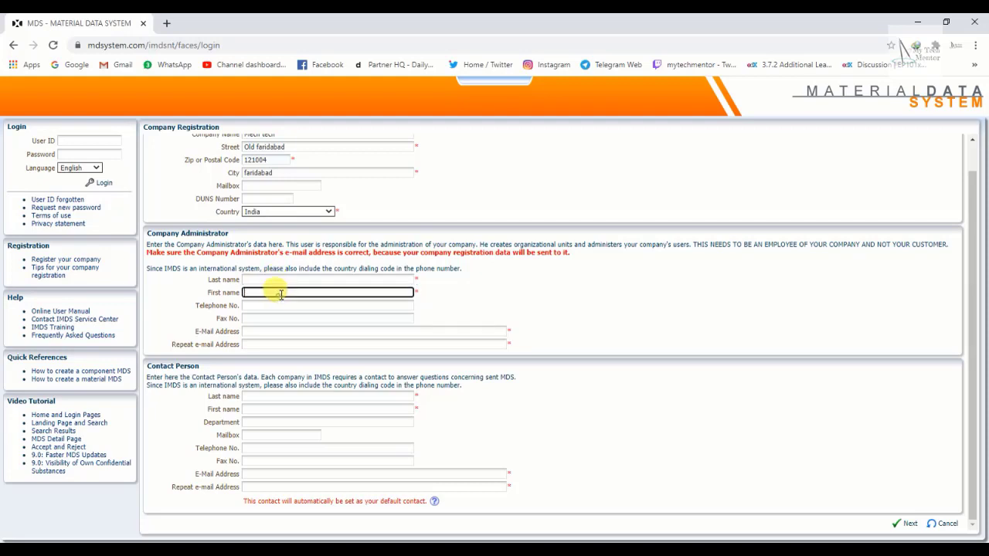
pyautogui.click(287, 280)
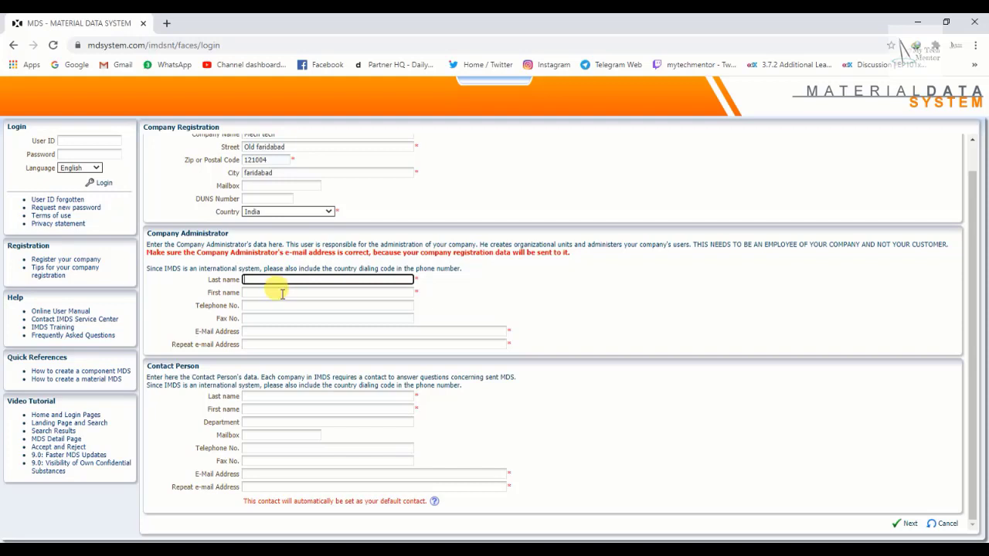
pyautogui.click(270, 396)
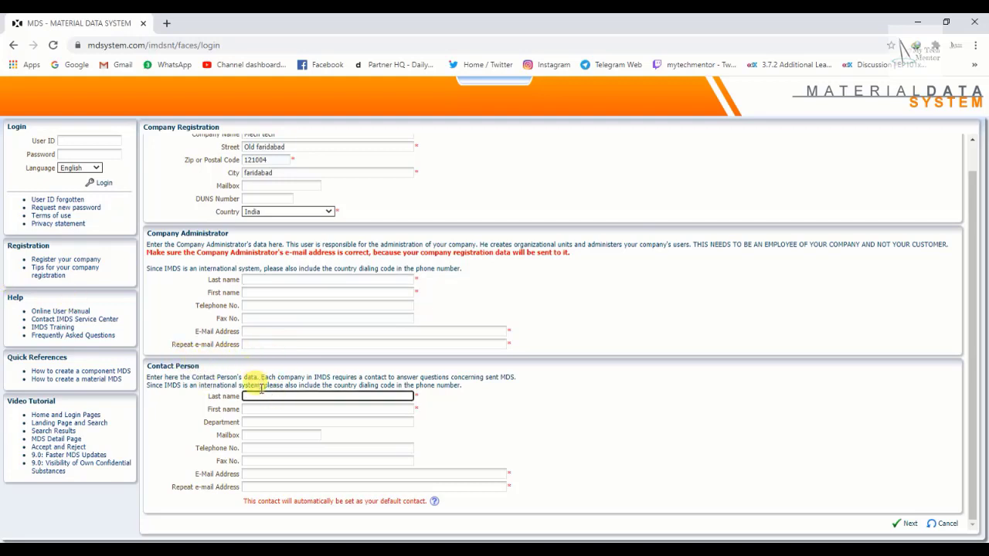
pyautogui.click(271, 417)
pyautogui.click(273, 398)
pyautogui.click(283, 409)
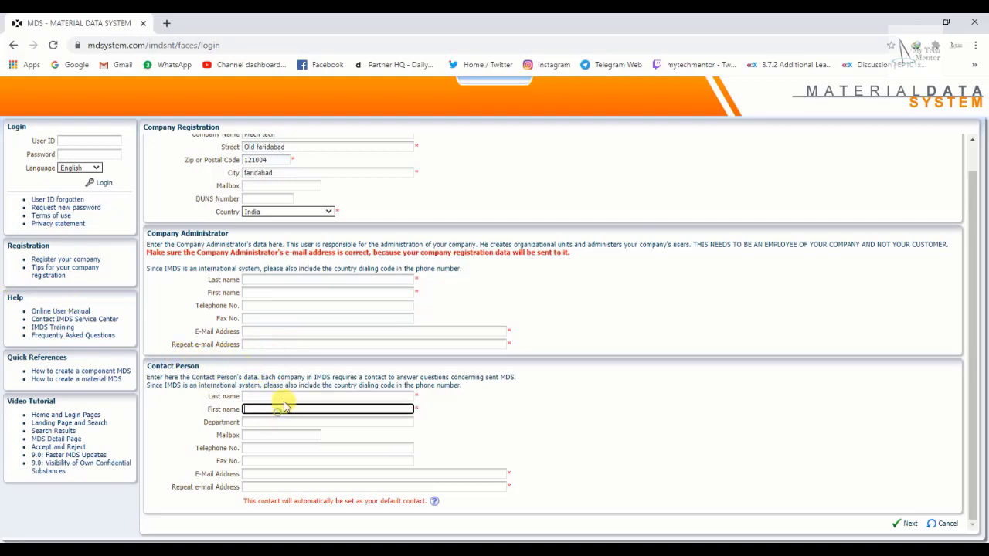
pyautogui.click(280, 397)
pyautogui.click(287, 411)
pyautogui.click(290, 396)
pyautogui.click(286, 408)
pyautogui.click(295, 397)
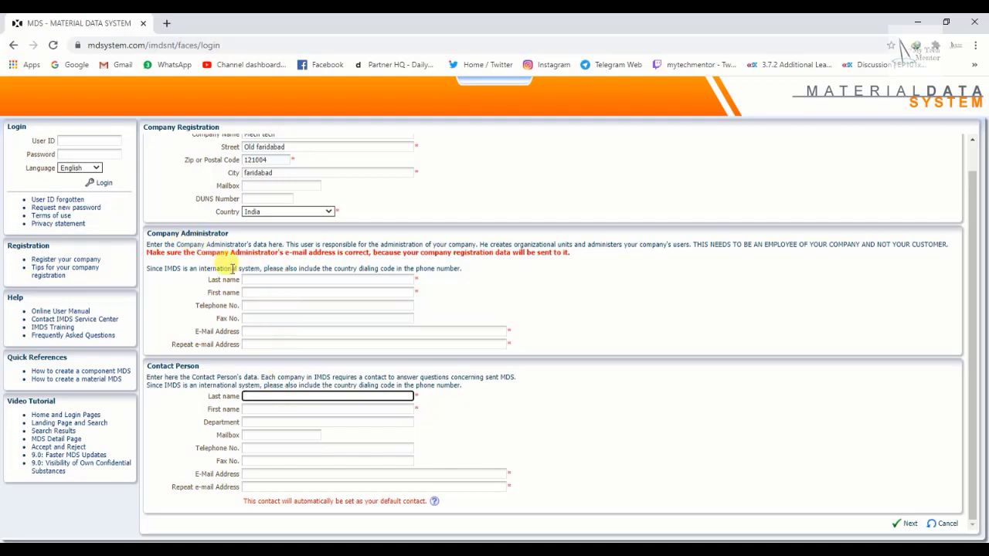
# Enter the Company Administrator's last and first names, then switch to 10 Minute Mail.
pyautogui.click(274, 280)
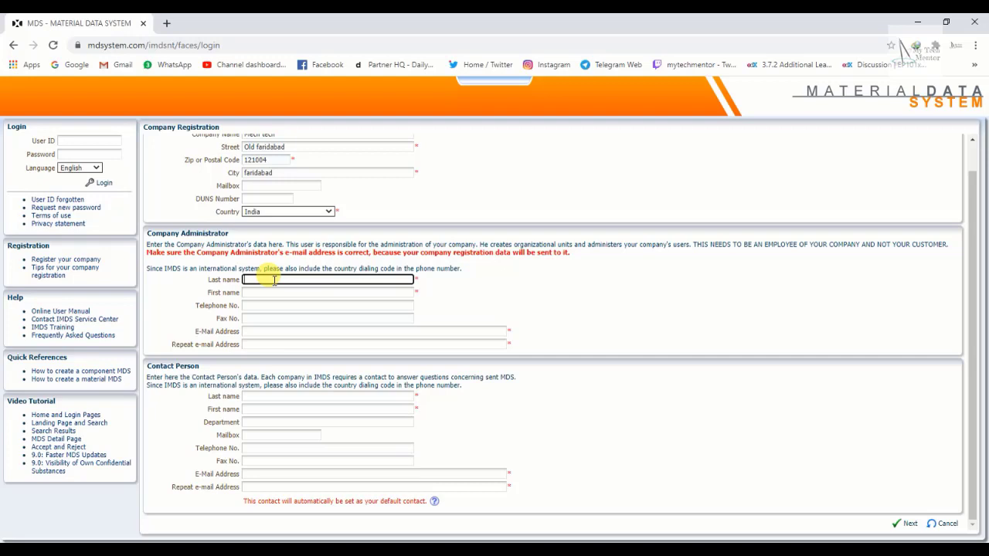
pyautogui.write('Sanjay')
pyautogui.press('BackSpace')
pyautogui.press('BackSpace')
pyautogui.press('BackSpace')
pyautogui.press('BackSpace')
pyautogui.press('BackSpace')
pyautogui.press('BackSpace')
pyautogui.press('Tab')
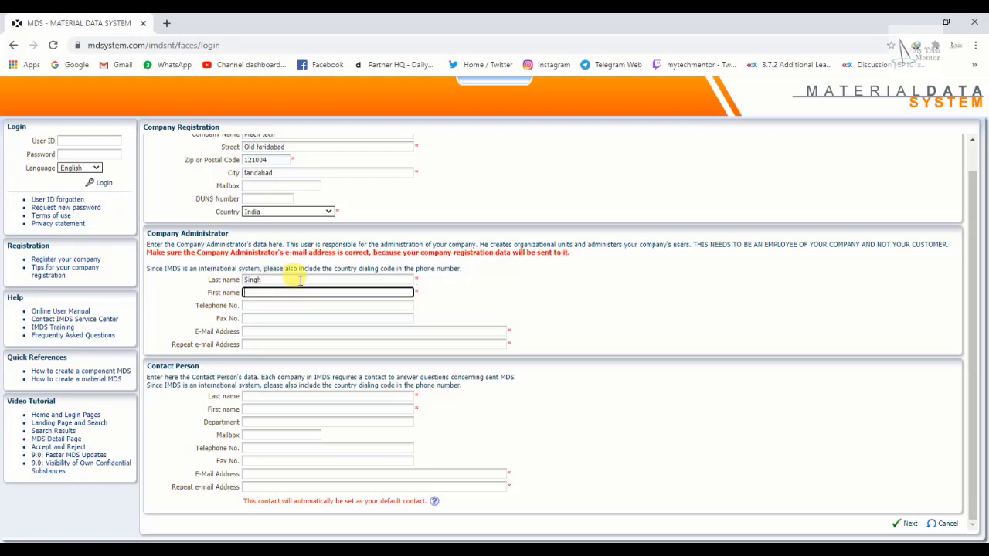
pyautogui.click(274, 329)
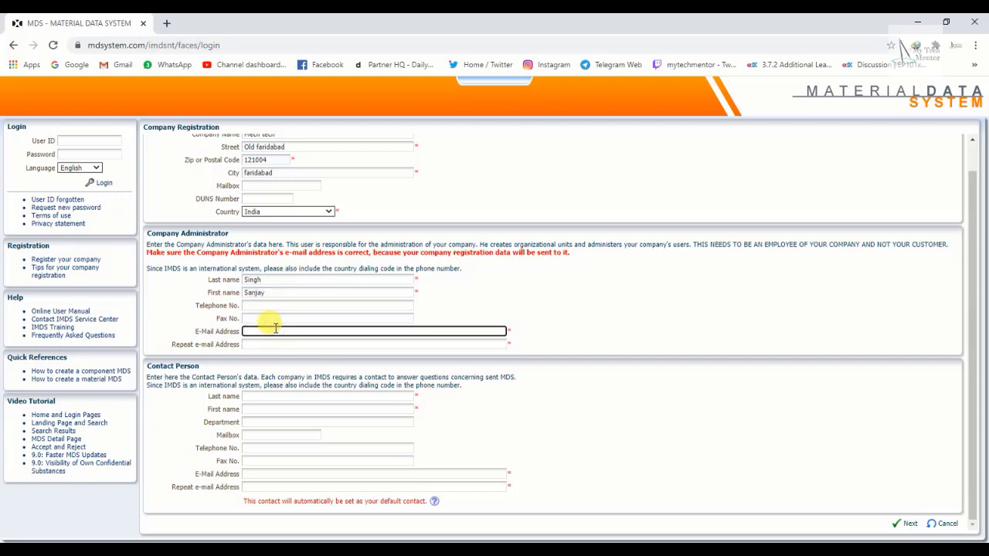
pyautogui.hotkey('alt', 'Tab')
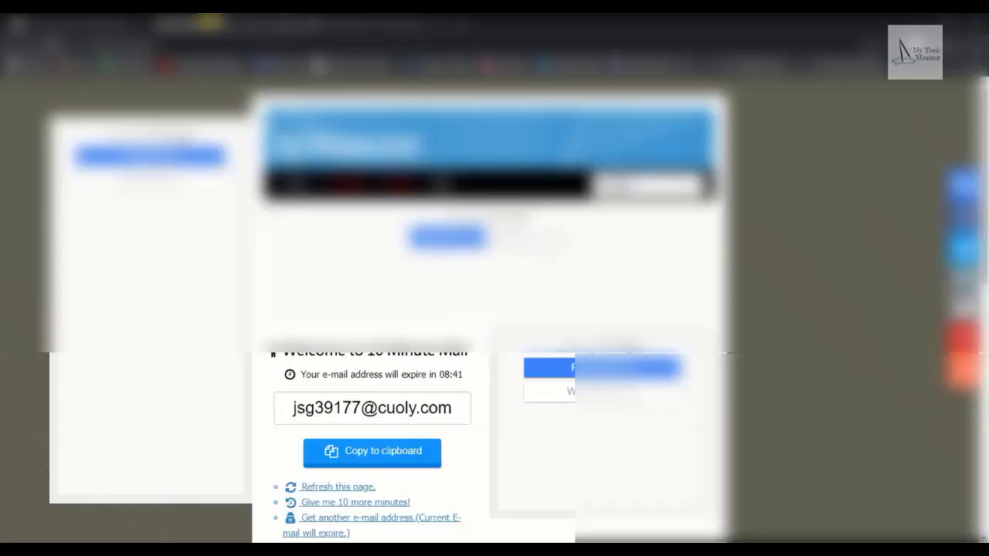
# Copy the temporary e-mail address from 10 Minute Mail and return to the IMDS form.
pyautogui.doubleClick(384, 408)
pyautogui.tripleClick(384, 408)
pyautogui.hotkey('ctrl', 'c')
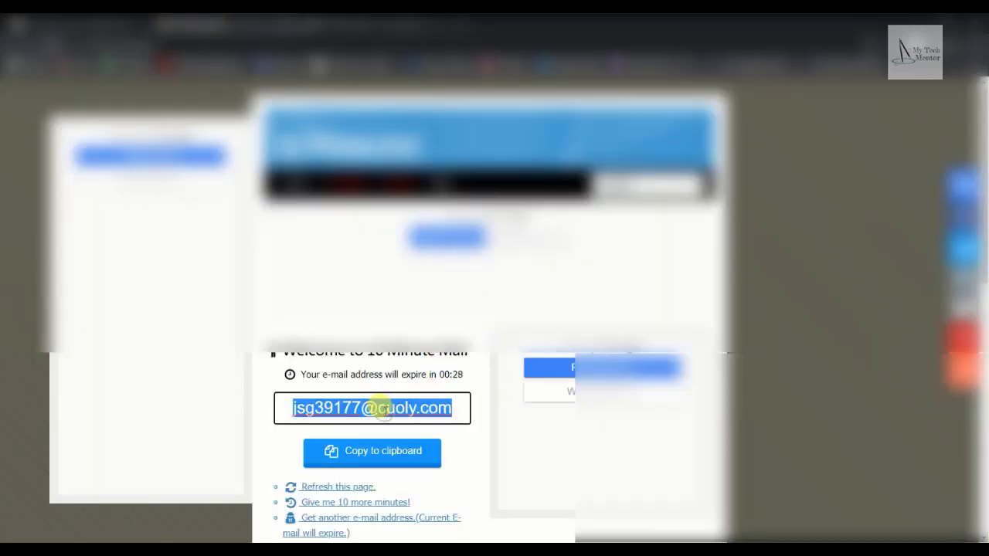
pyautogui.hotkey('alt', 'Tab')
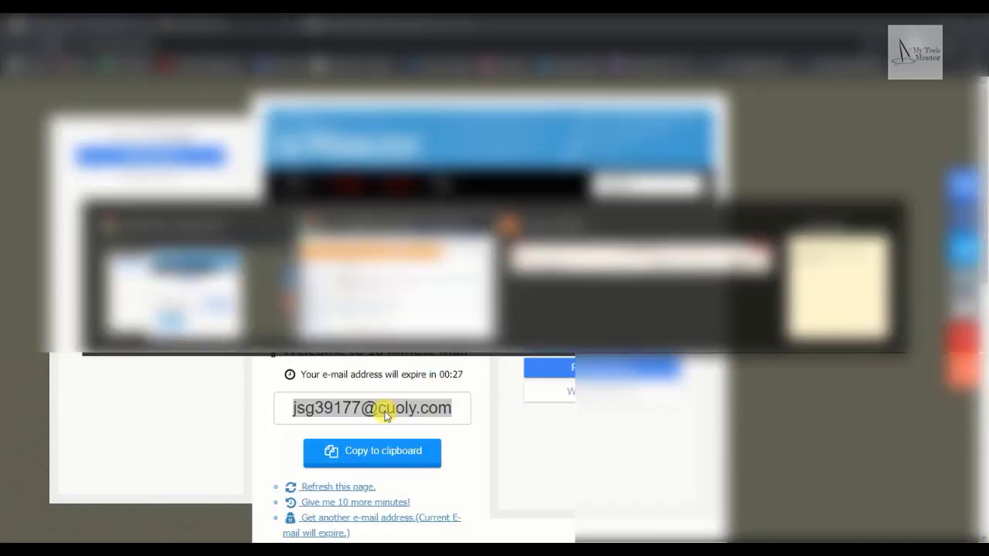
pyautogui.hotkey('alt', 'Tab')
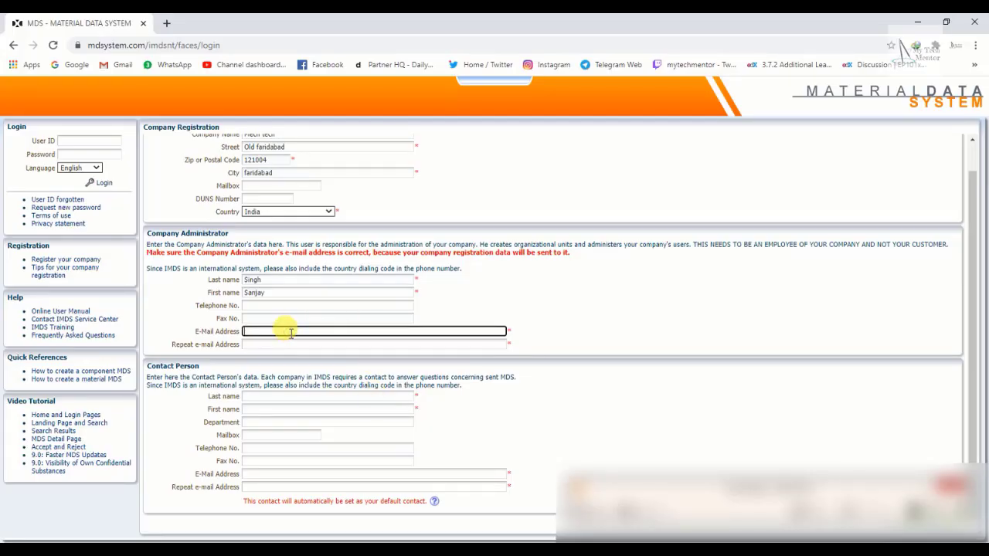
# Paste the temporary address into both administrator E-Mail Address fields.
pyautogui.hotkey('ctrl', 'v')
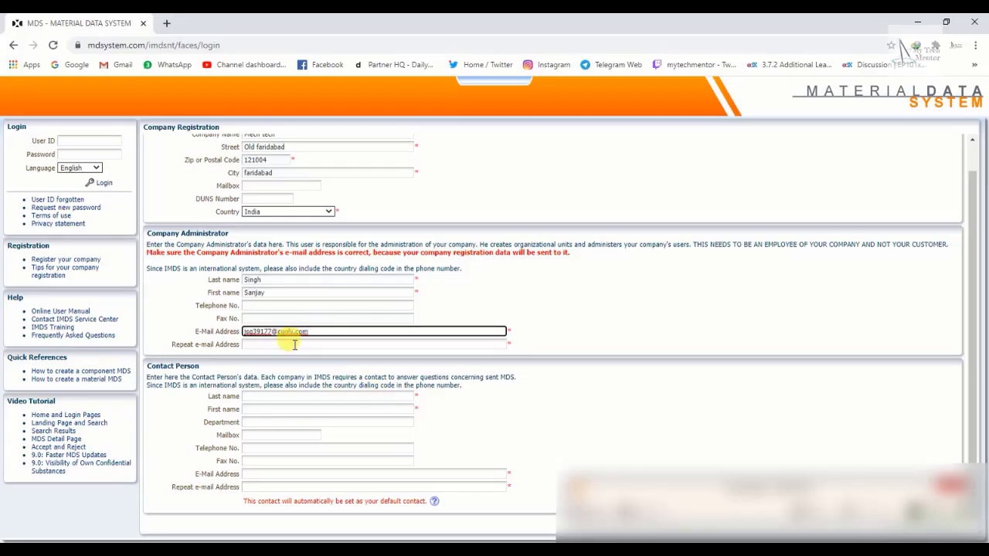
pyautogui.click(294, 345)
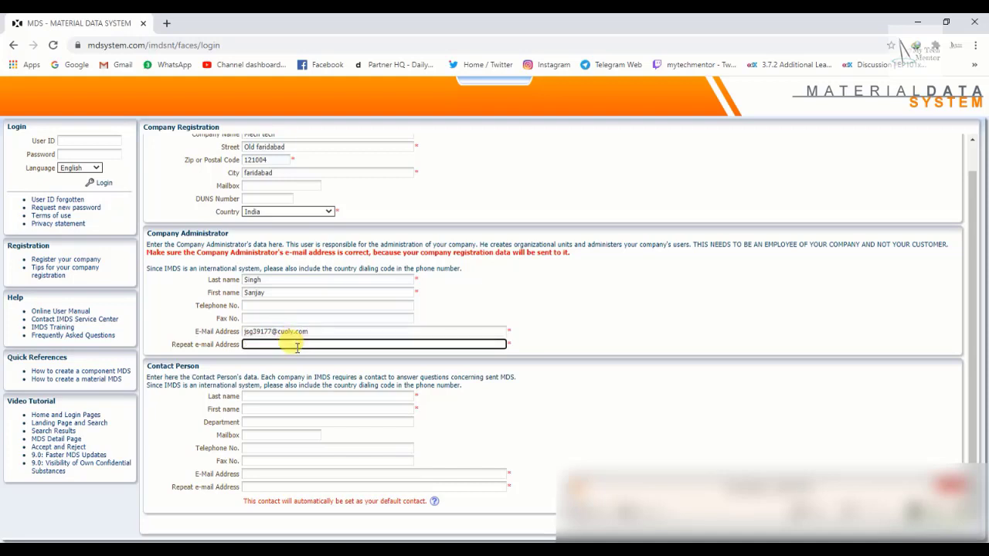
pyautogui.hotkey('ctrl', 'v')
# Enter the Contact Person's last and first names and 'Engineering' as Department.
pyautogui.click(299, 396)
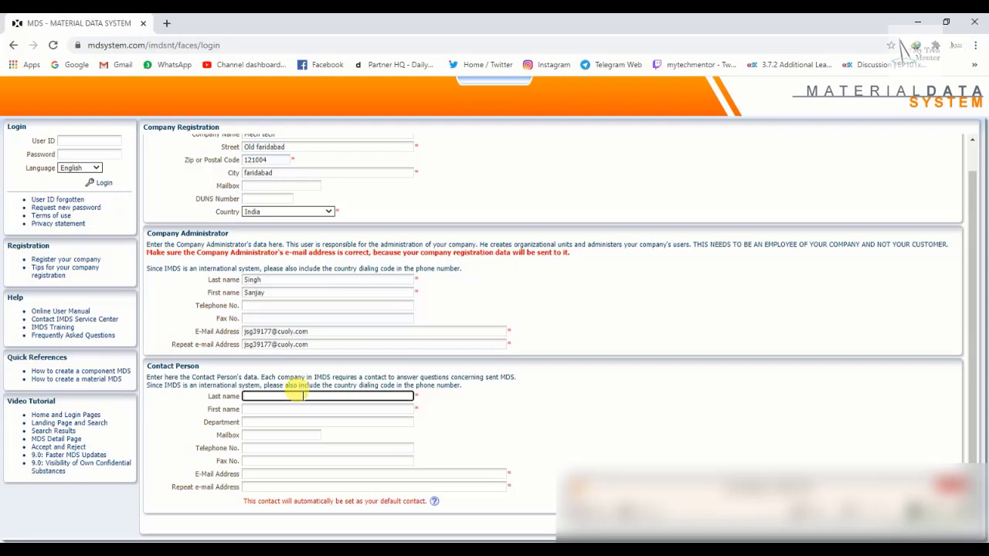
pyautogui.write('SIngh')
pyautogui.press('BackSpace')
pyautogui.press('BackSpace')
pyautogui.press('BackSpace')
pyautogui.press('BackSpace')
pyautogui.press('Tab')
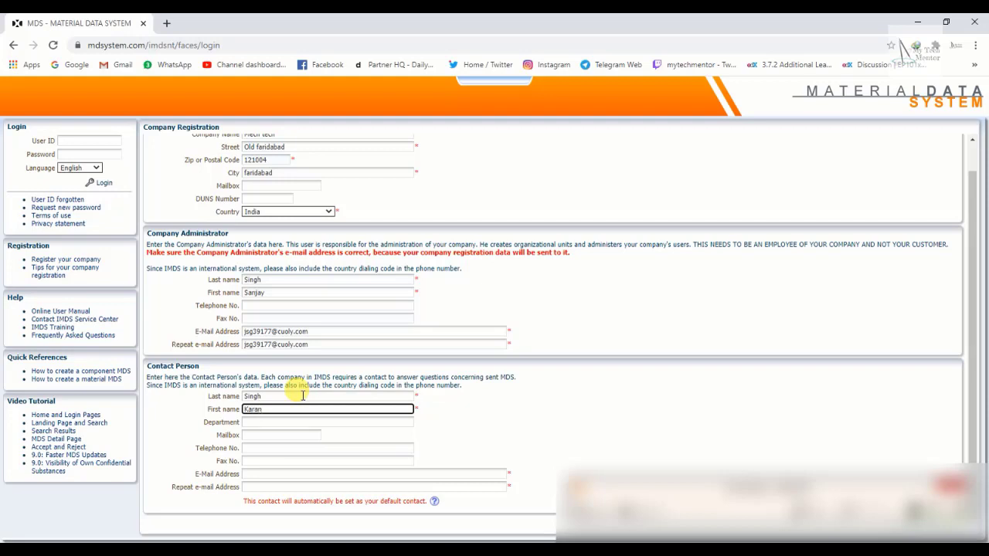
pyautogui.hotkey('ctrl', 'a')
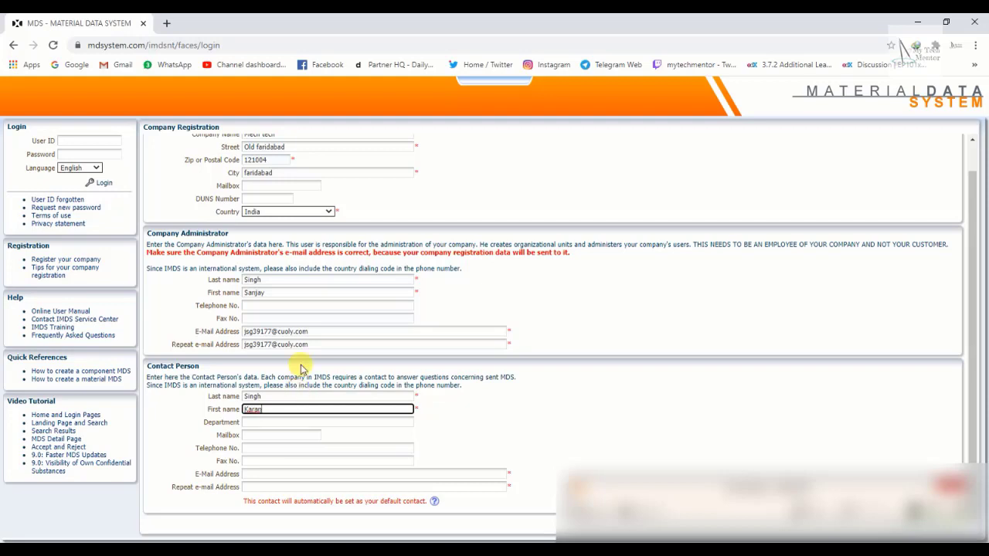
pyautogui.click(273, 422)
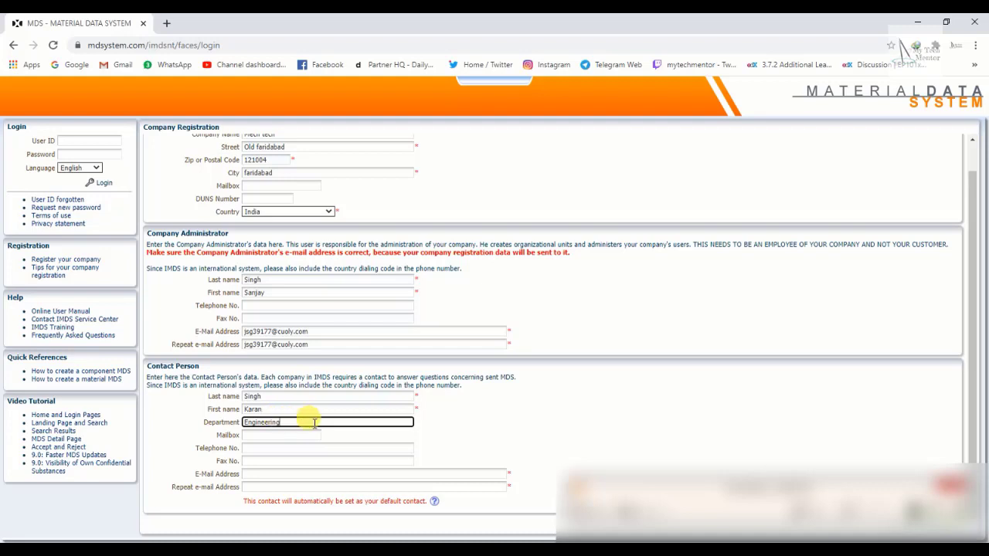
pyautogui.hotkey('alt', 'Tab')
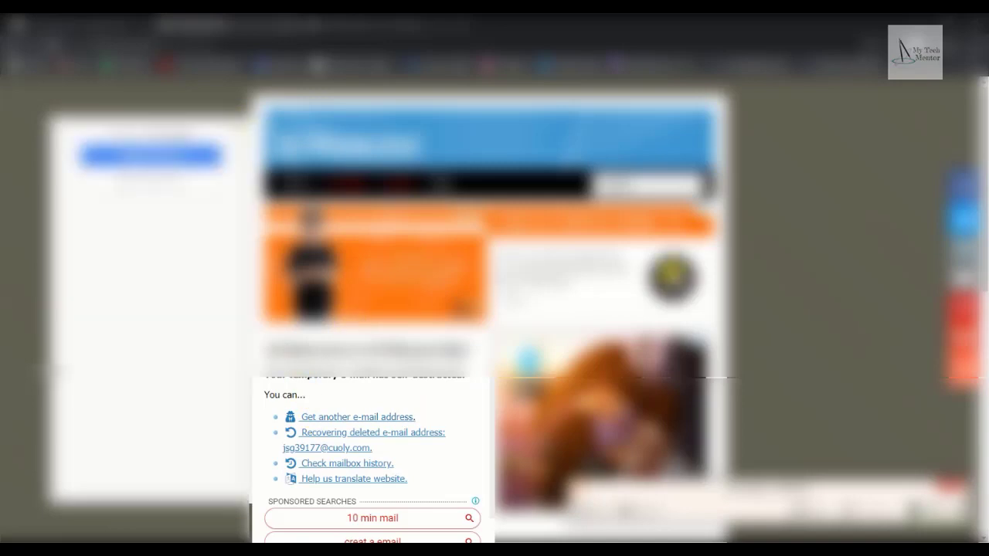
# Copy a second temporary address from the temp-mail site for the Contact Person e-mail.
pyautogui.click(334, 23)
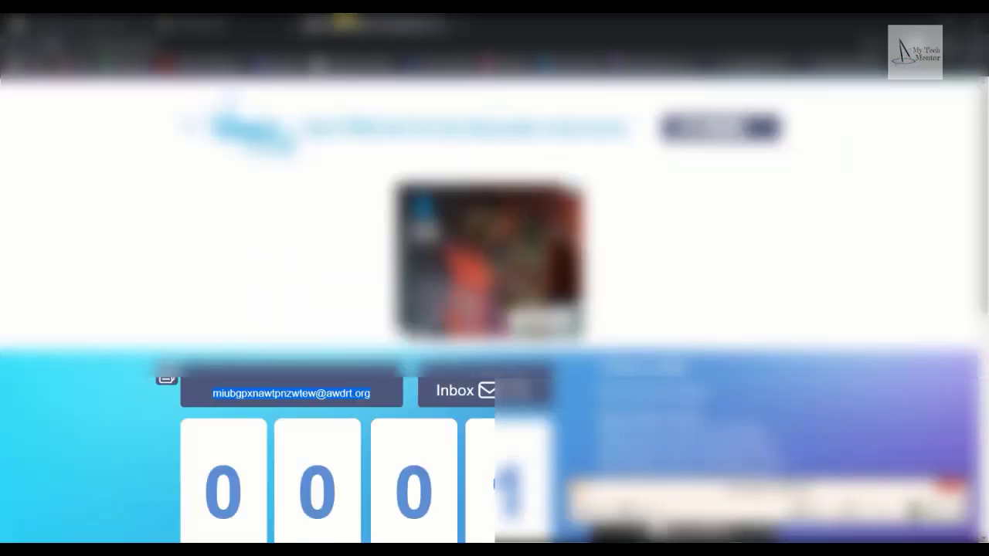
pyautogui.doubleClick(285, 394)
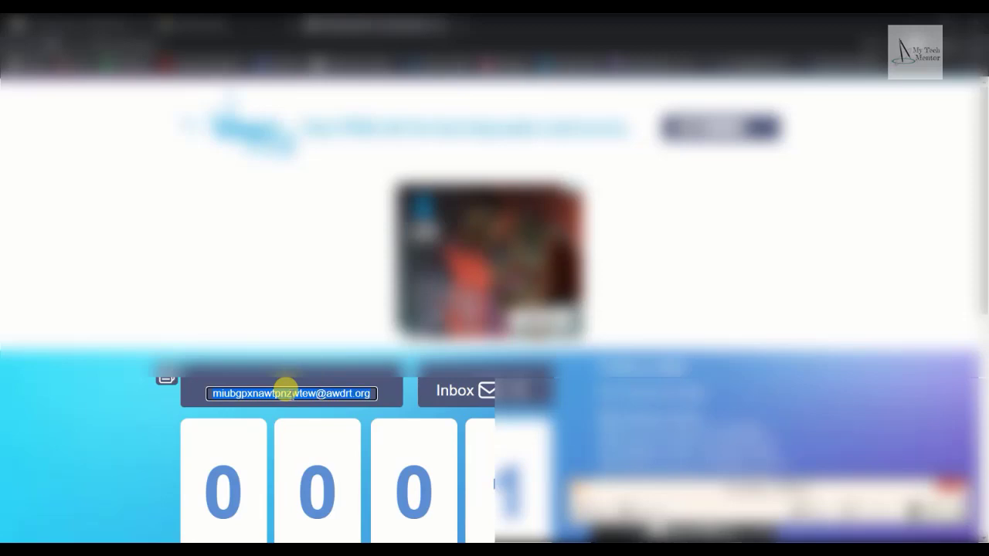
pyautogui.hotkey('alt', 'Tab')
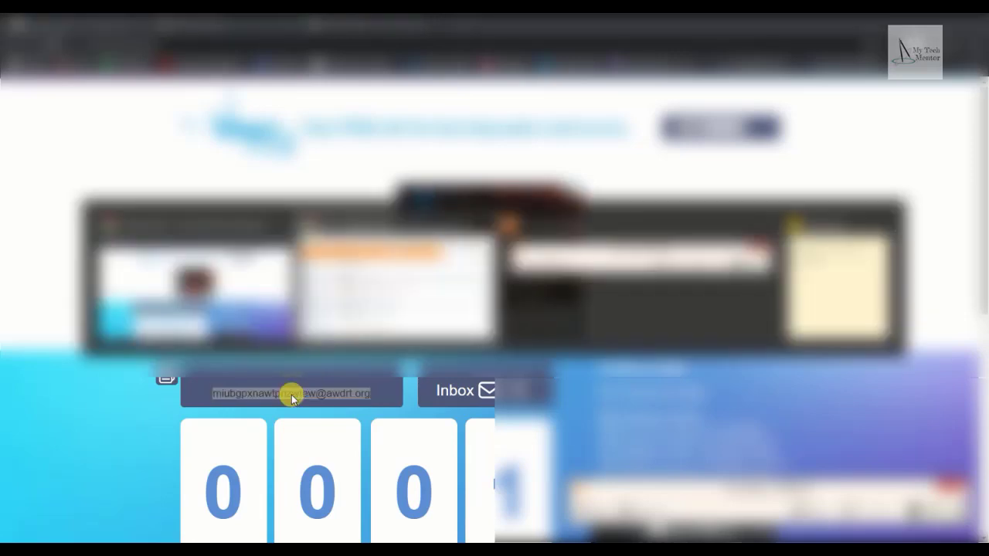
pyautogui.click(270, 473)
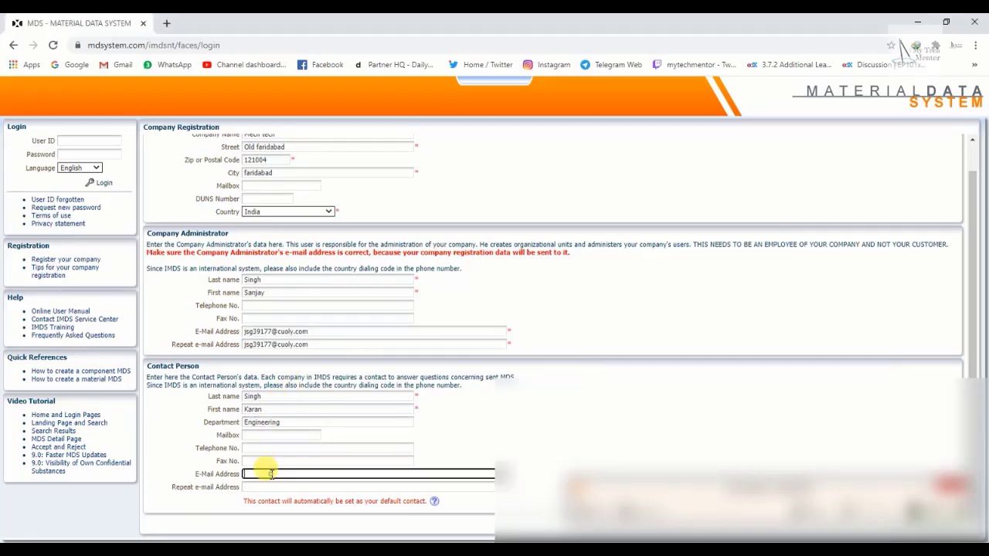
# Paste the second temporary address into Contact Person E-Mail and Repeat e-mail, then review the form.
pyautogui.hotkey('ctrl', 'v')
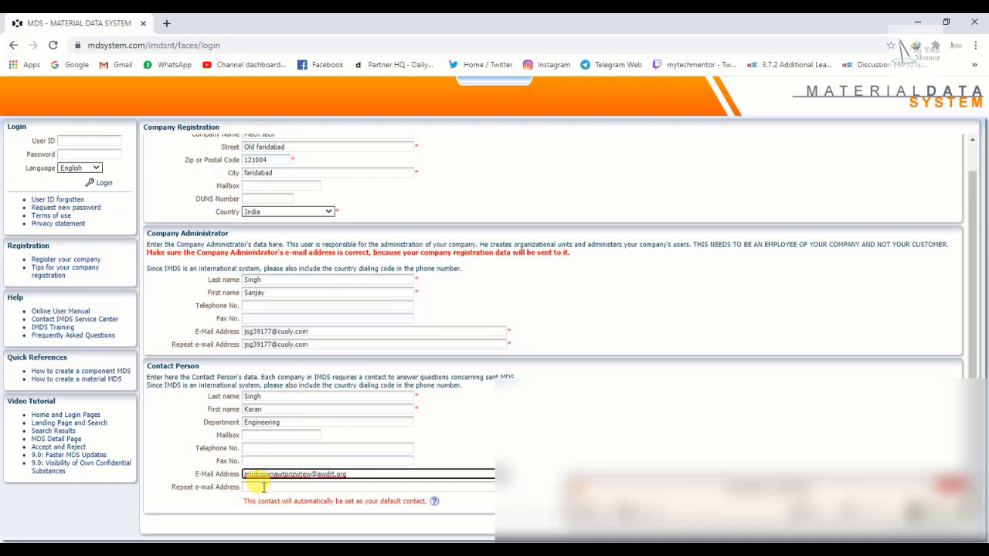
pyautogui.click(265, 486)
pyautogui.hotkey('ctrl', 'v')
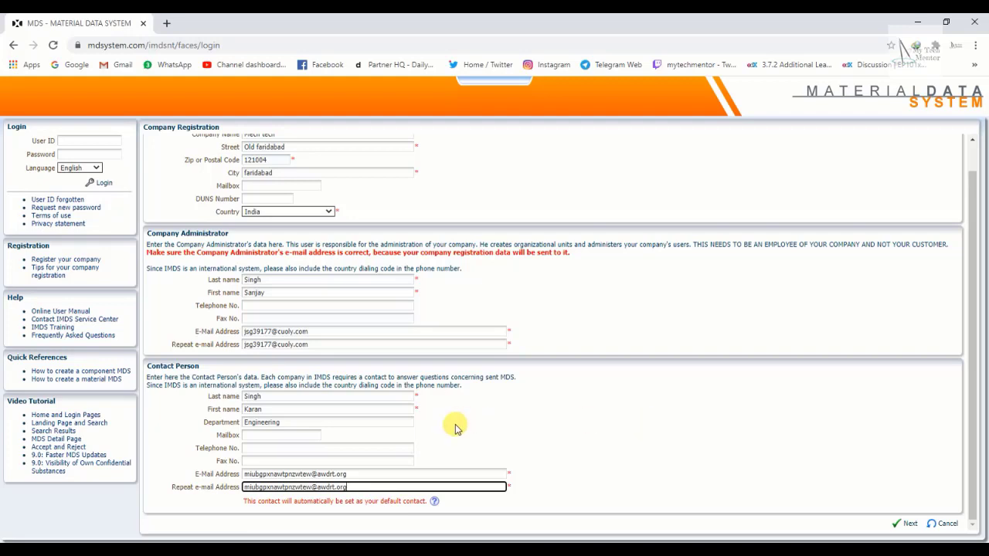
pyautogui.scroll(2, 454, 426)
pyautogui.scroll(-2, 502, 419)
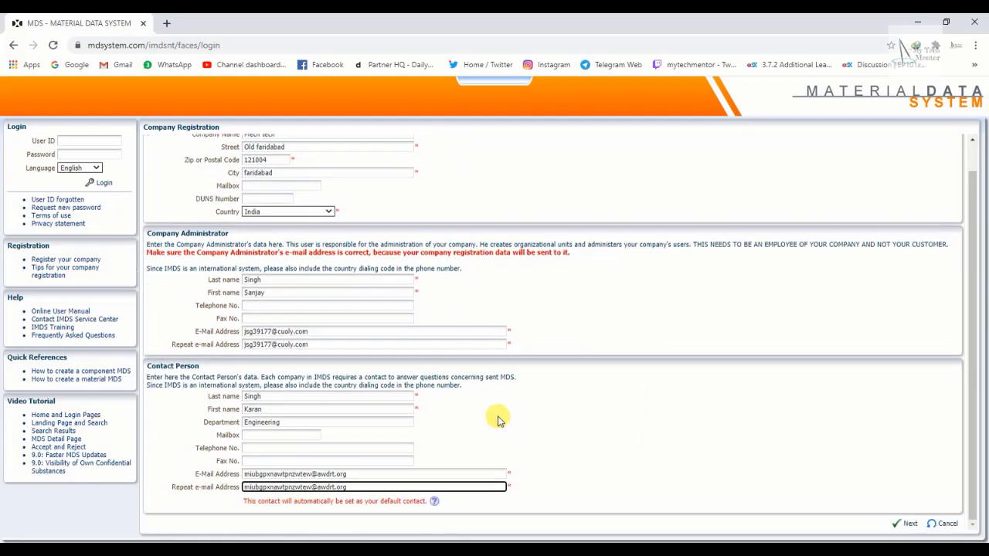
pyautogui.scroll(2, 479, 355)
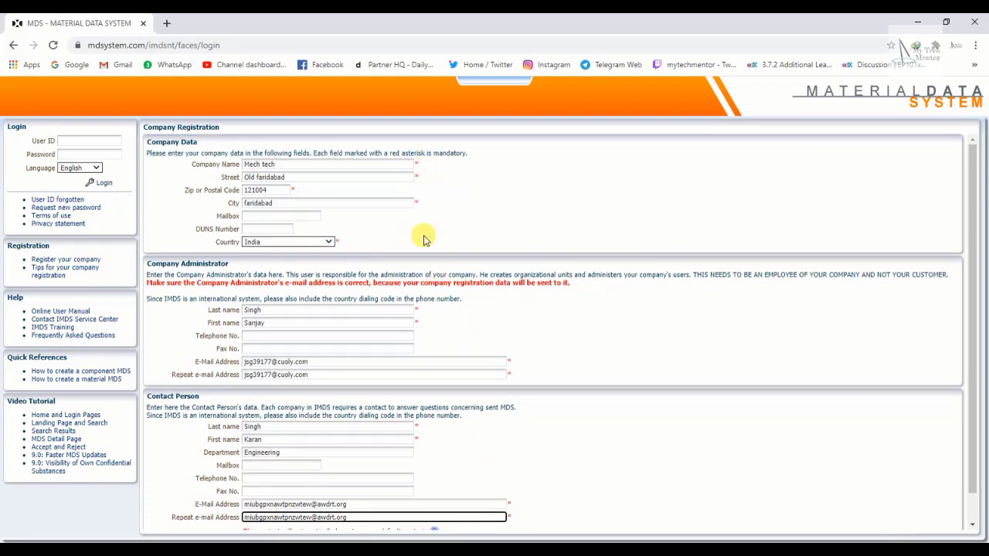
pyautogui.scroll(-1, 514, 378)
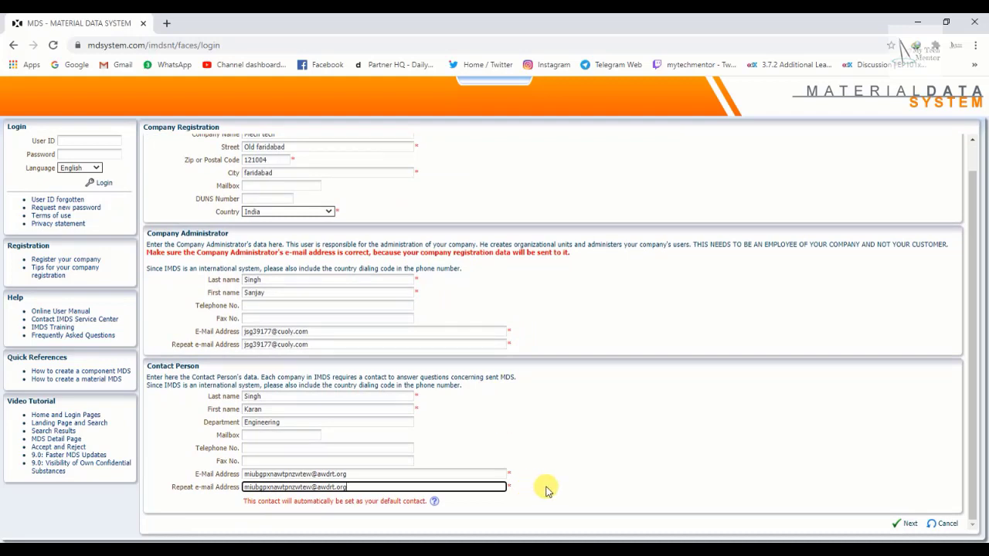
# Submit the completed company registration form with Next.
pyautogui.click(909, 528)
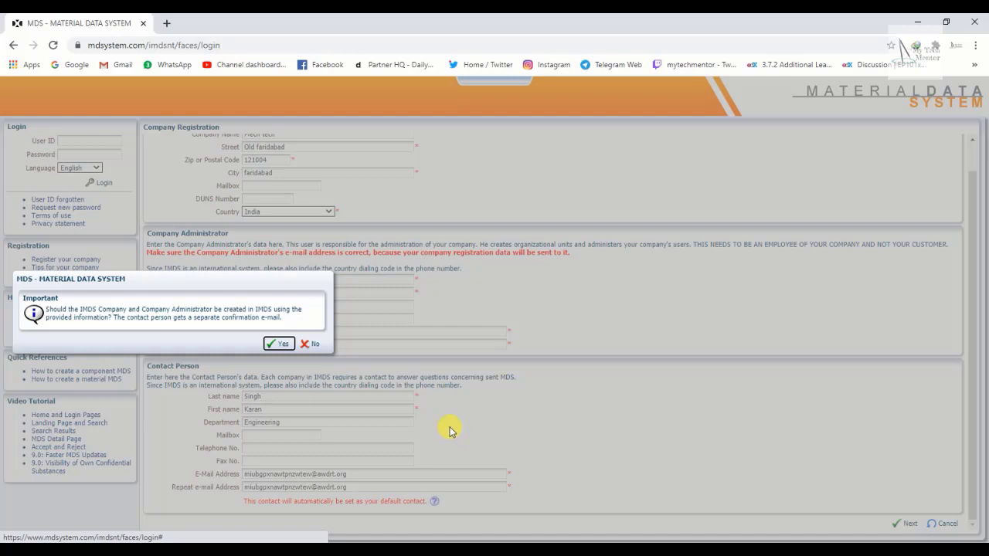
# Confirm creating the company and administrator, and acknowledge the IMDS credentials were copied.
pyautogui.click(278, 345)
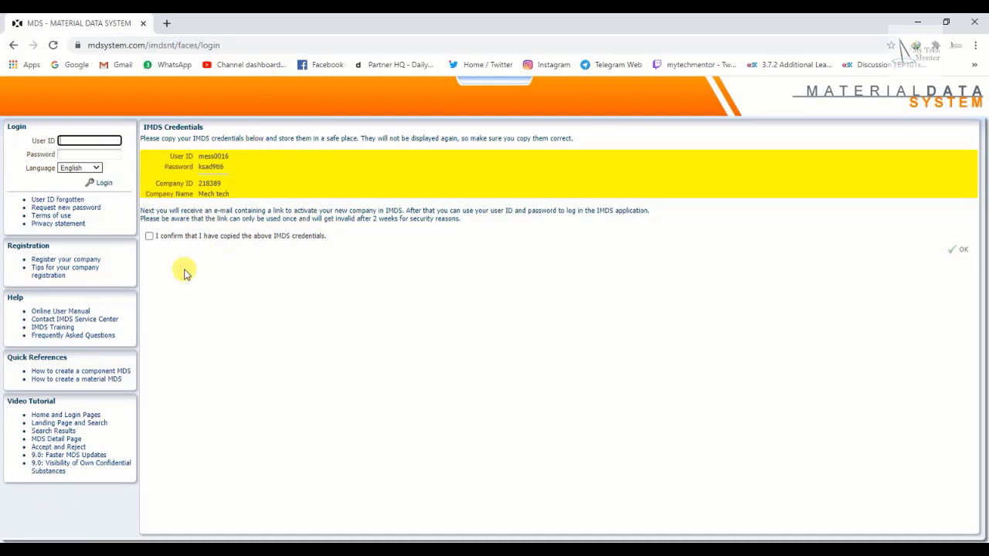
pyautogui.click(149, 237)
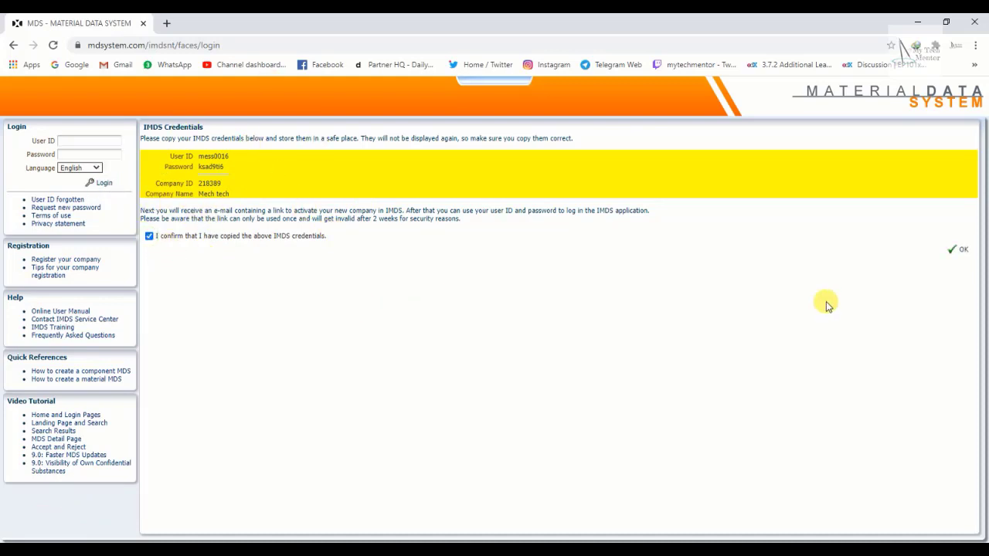
pyautogui.click(963, 252)
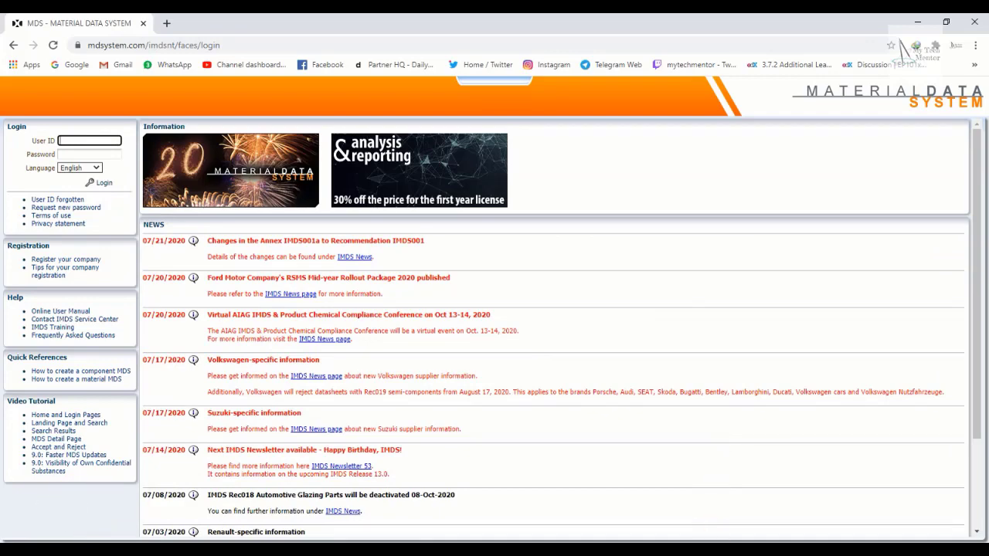
# Bring the 10 Minute Mail inbox window back to the front.
pyautogui.click(711, 549)
pyautogui.click(743, 505)
pyautogui.scroll(-3, 479, 338)
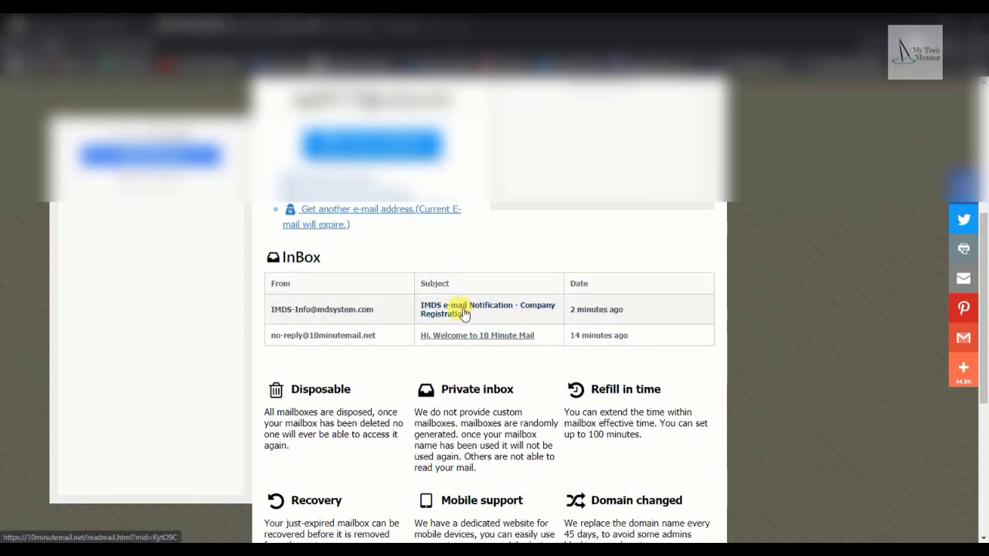
# Open the IMDS Company Registration e-mail, read through it, and select its whole text.
pyautogui.click(464, 311)
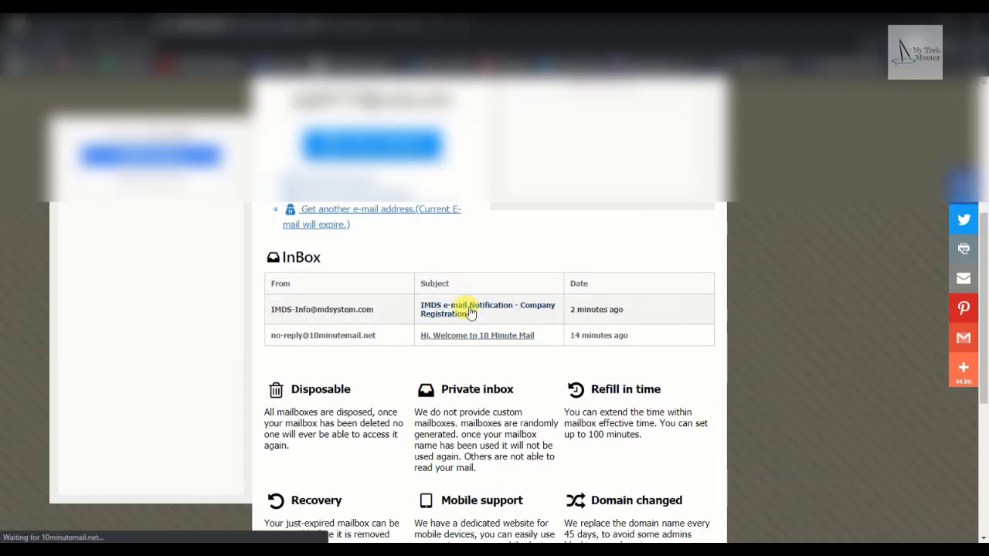
pyautogui.scroll(-7, 466, 307)
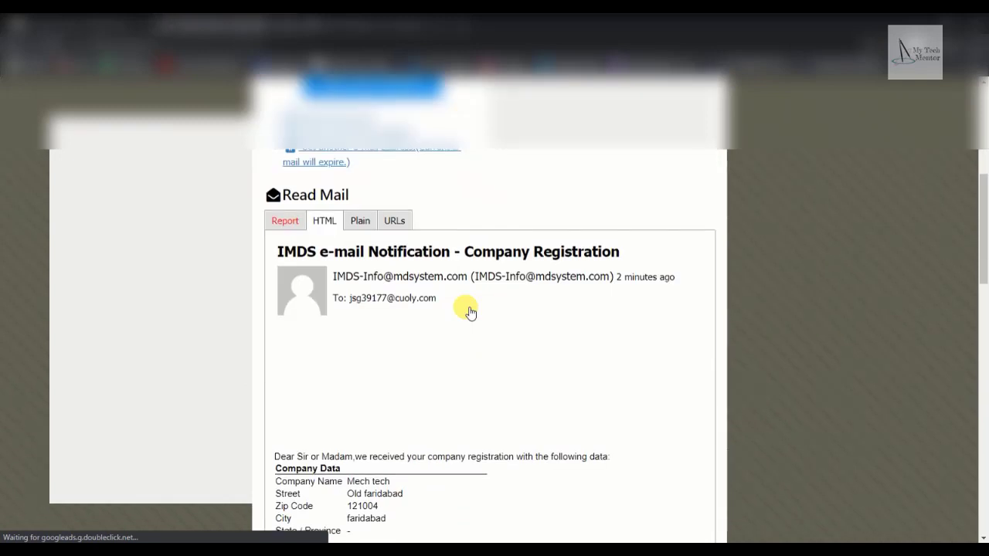
pyautogui.scroll(-3, 470, 312)
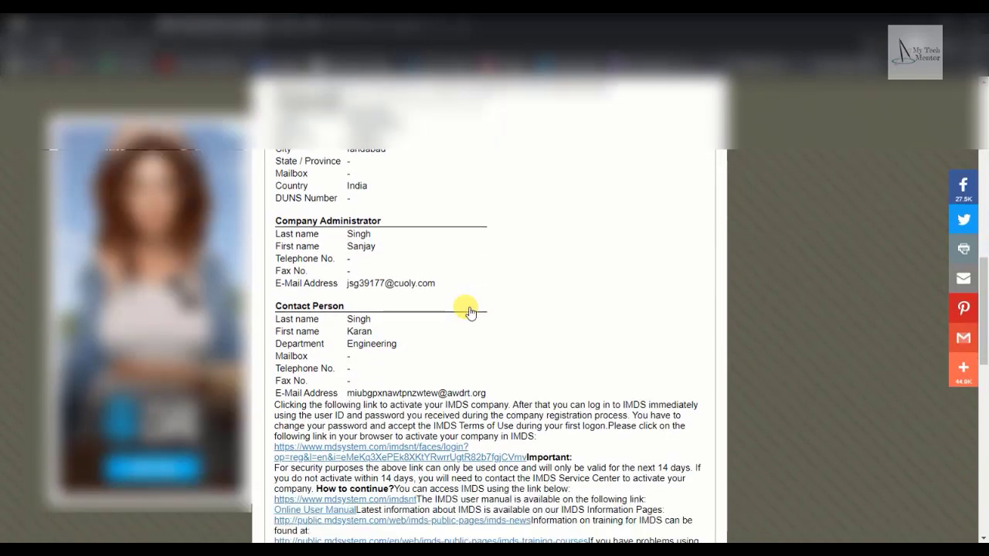
pyautogui.scroll(2, 449, 304)
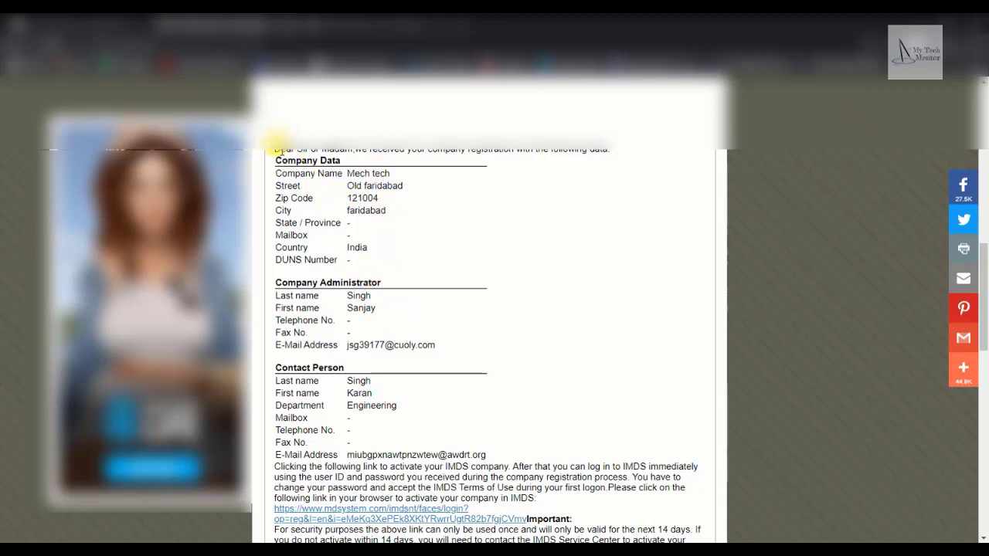
pyautogui.scroll(4, 360, 192)
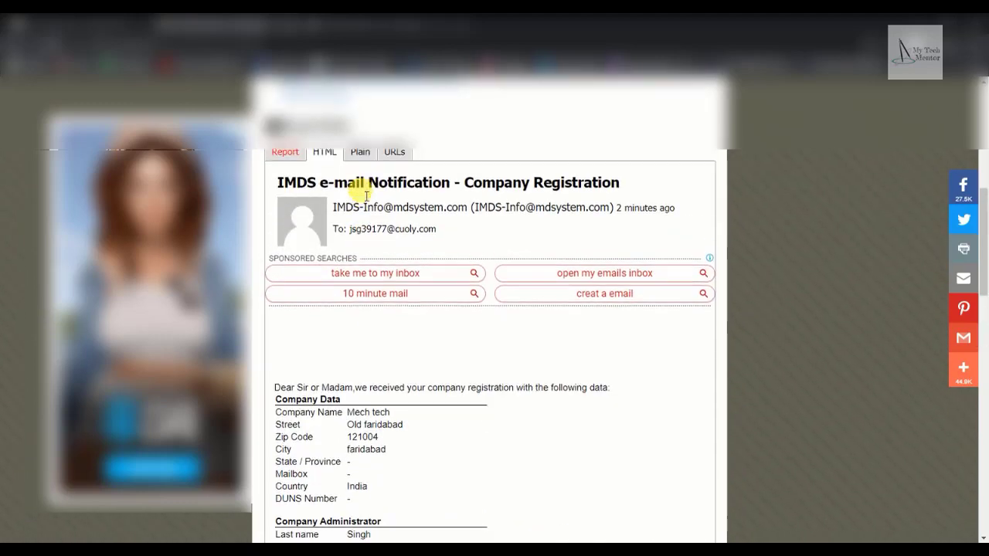
pyautogui.scroll(-3, 364, 194)
pyautogui.scroll(-1, 366, 200)
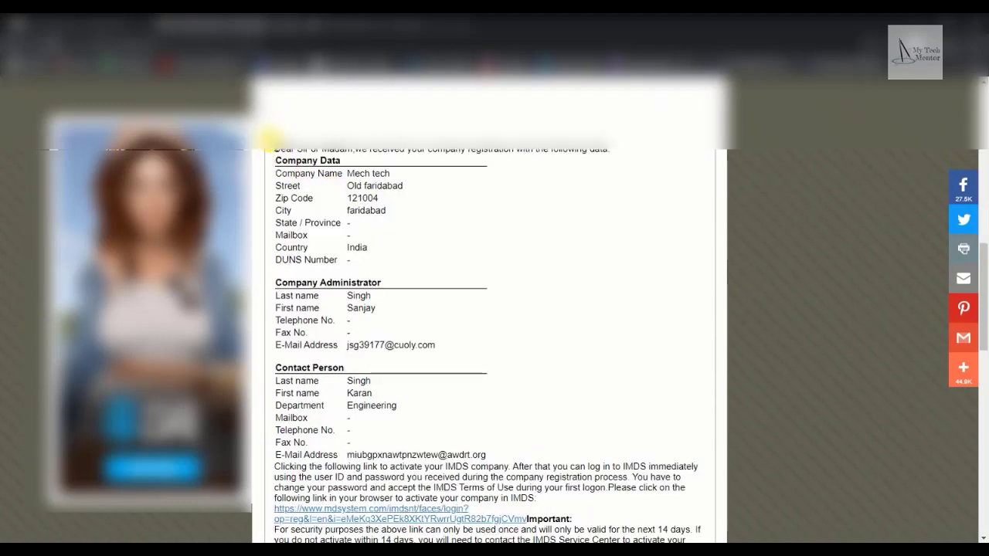
pyautogui.moveTo(271, 143); pyautogui.dragTo(530, 283)
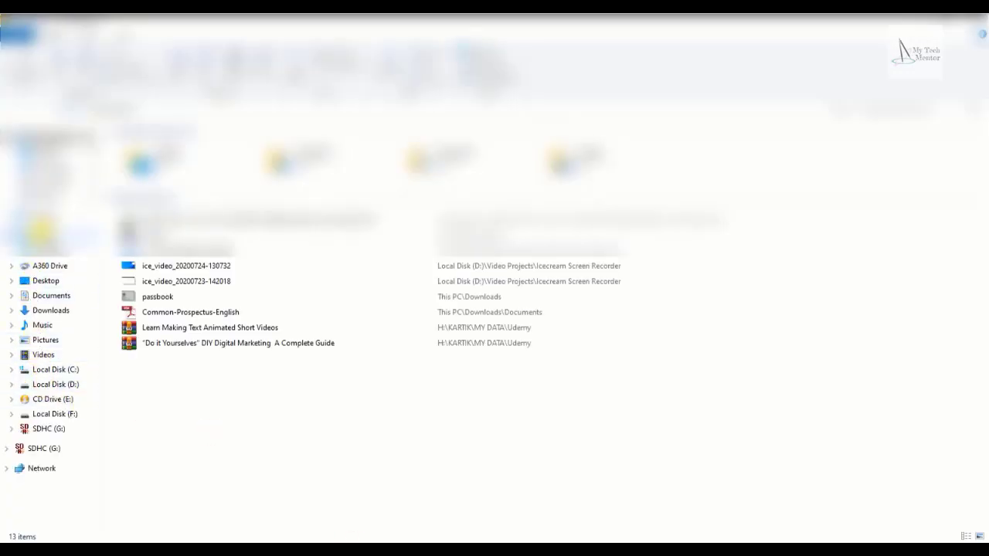
# Create a new folder named 'IMDS Data' on Local Disk (D:).
pyautogui.click(46, 232)
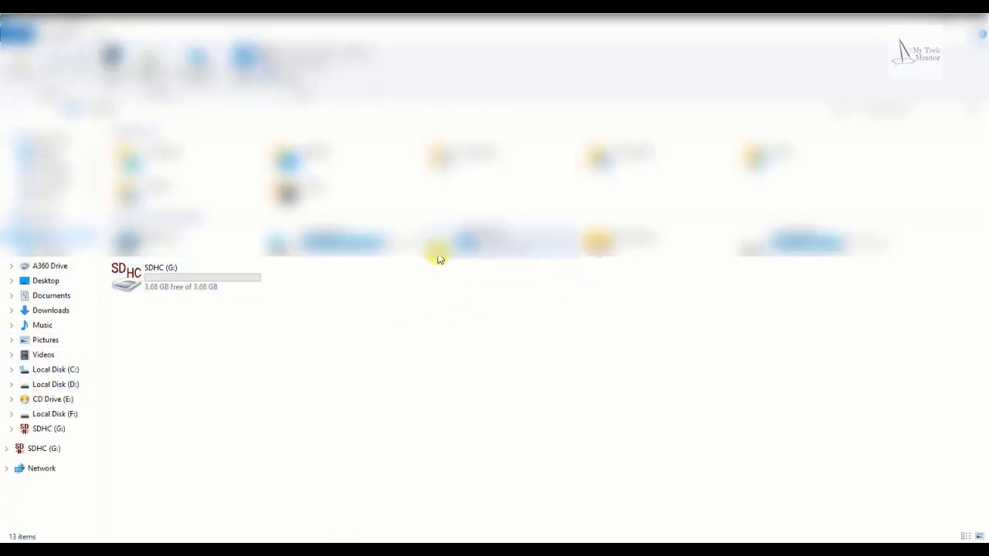
pyautogui.doubleClick(498, 243)
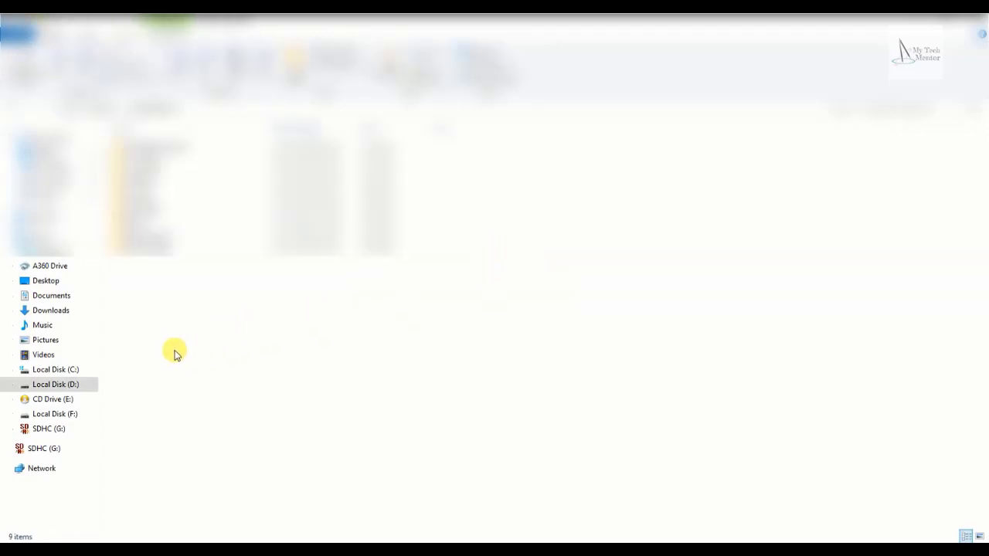
pyautogui.rightClick(151, 319)
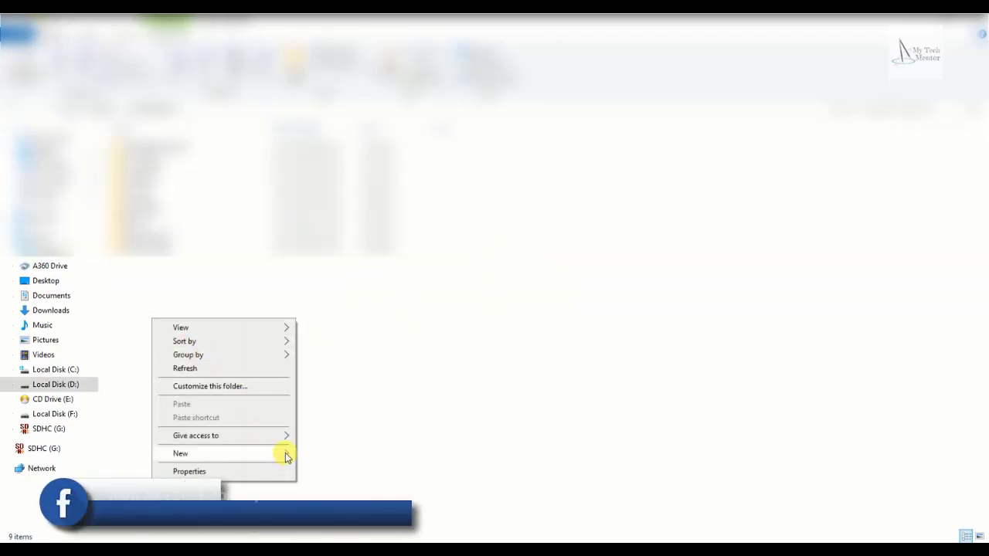
pyautogui.click(285, 453)
pyautogui.click(363, 286)
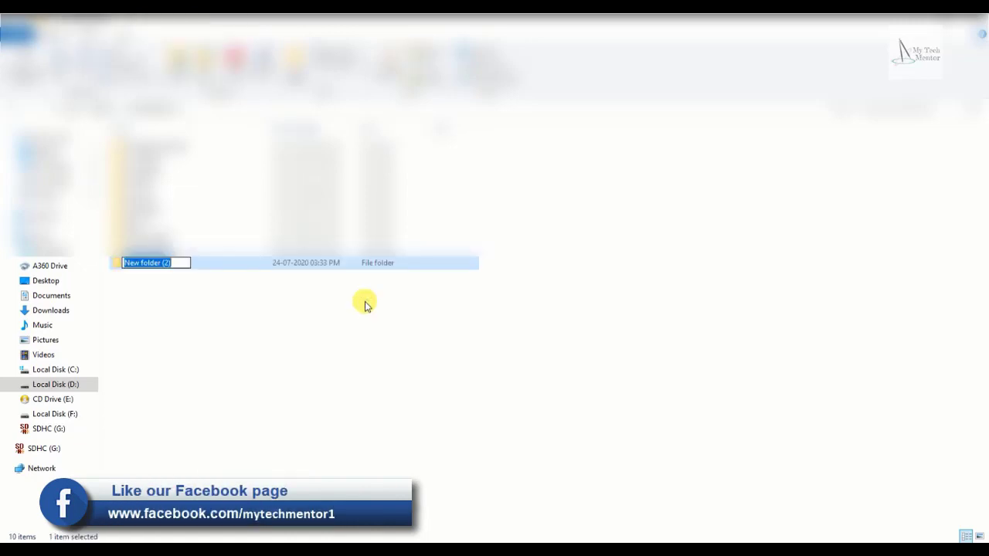
pyautogui.write('IMDS')
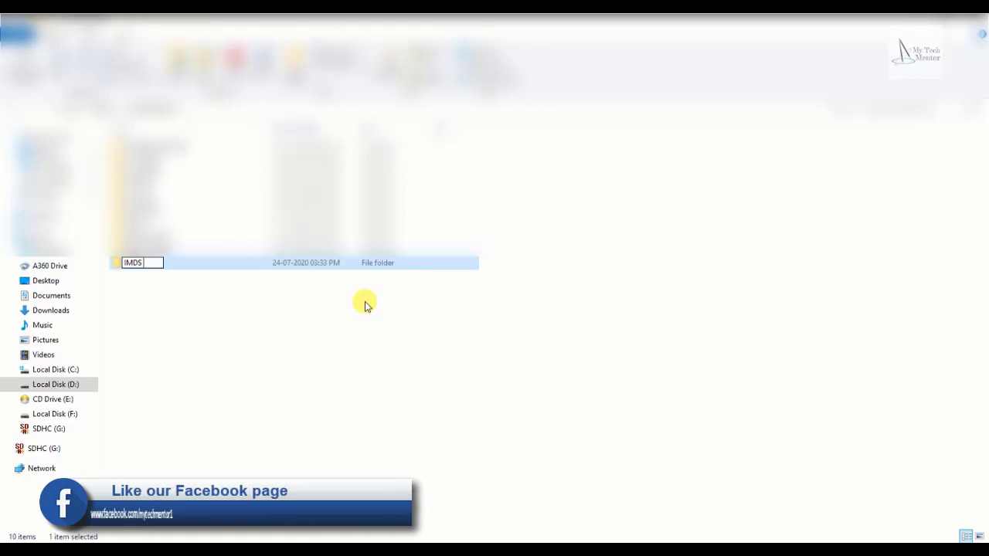
pyautogui.write(' Data')
pyautogui.press('Return')
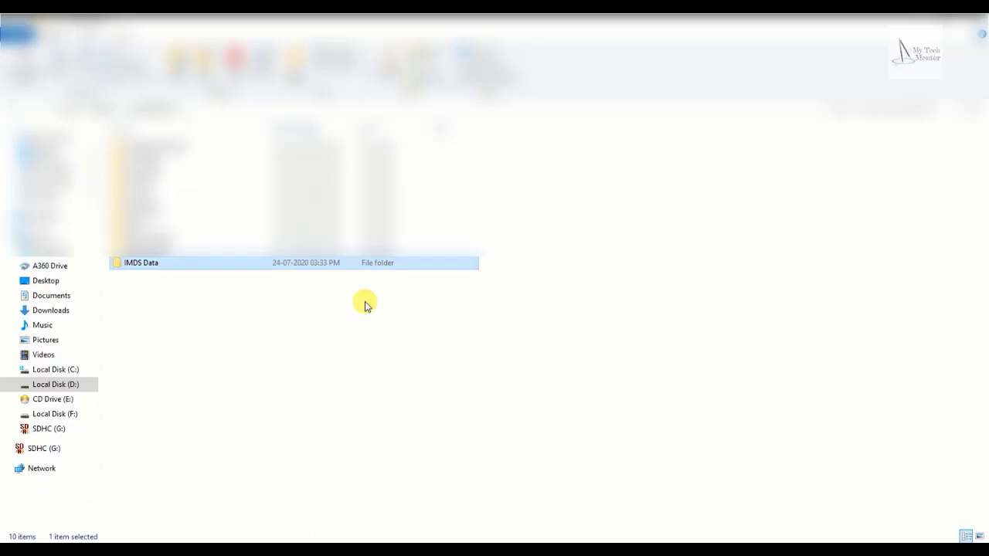
# Create a new Microsoft Word Document inside IMDS Data and open it.
pyautogui.doubleClick(365, 305)
pyautogui.rightClick(364, 303)
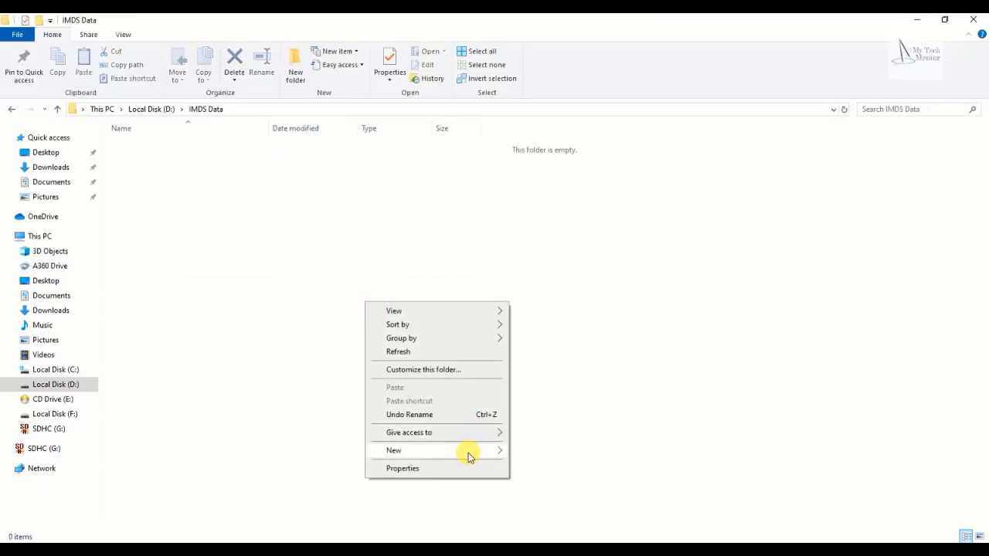
pyautogui.moveTo(469, 454)
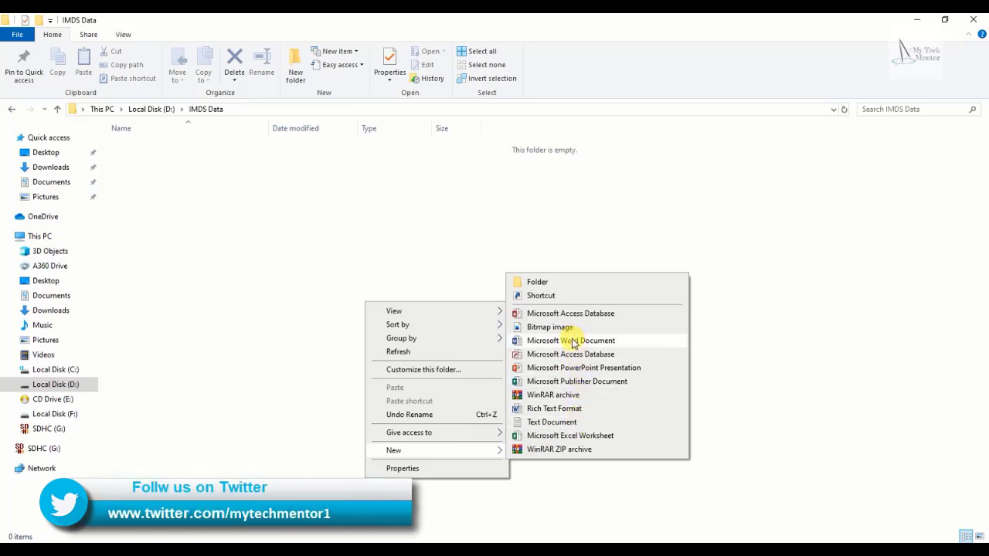
pyautogui.click(564, 340)
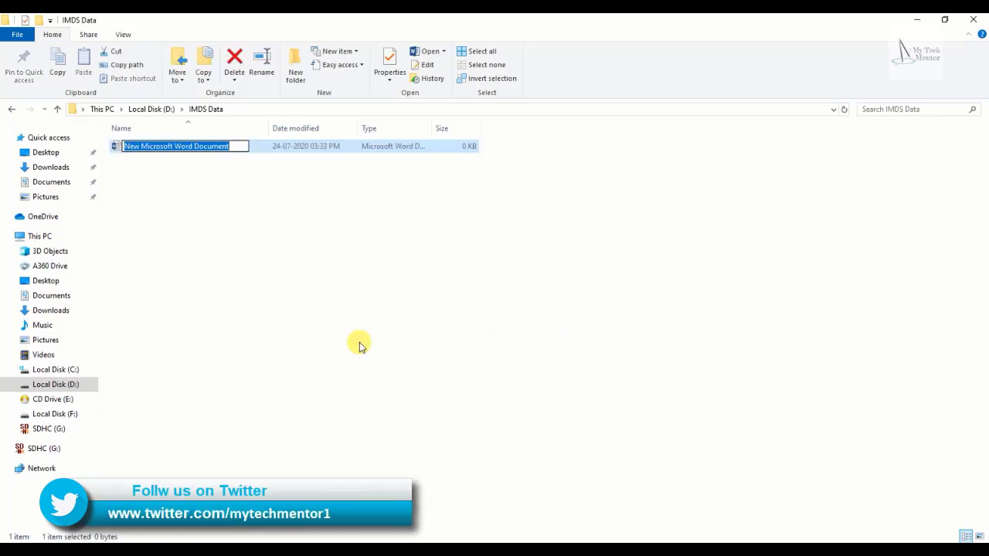
pyautogui.press('Return')
pyautogui.press('Return')
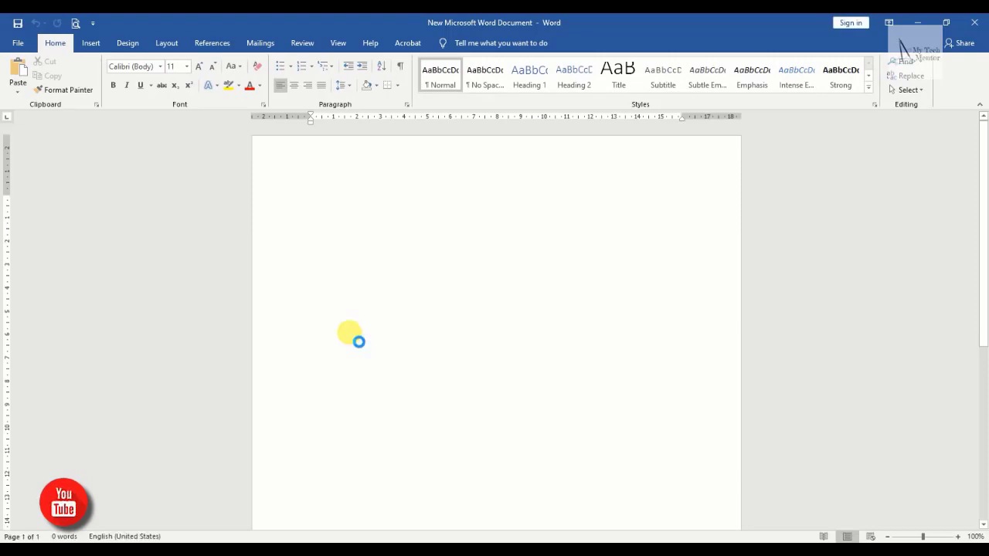
# Paste the registration e-mail into the Word document and close Word, saving the file.
pyautogui.hotkey('ctrl', 'v')
pyautogui.scroll(3, 357, 340)
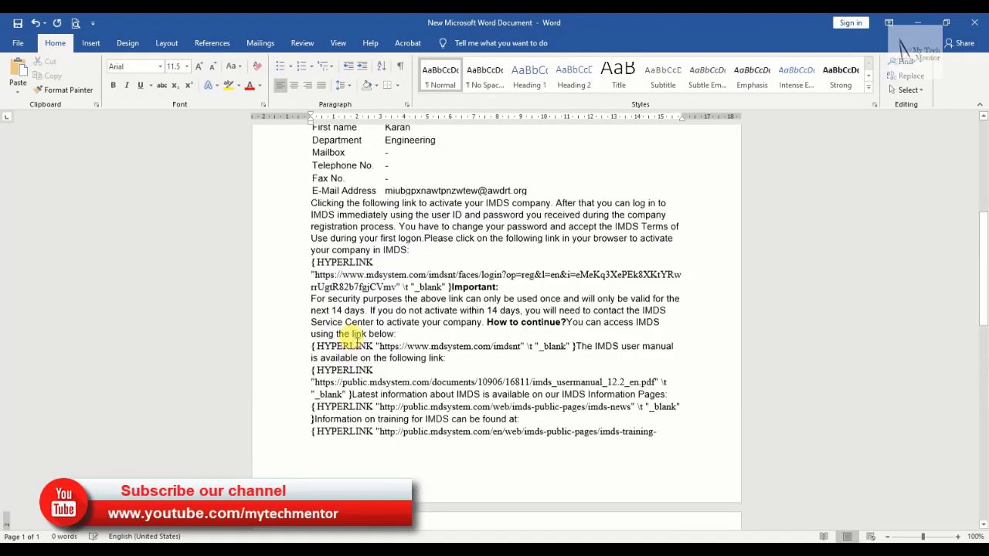
pyautogui.scroll(8, 357, 340)
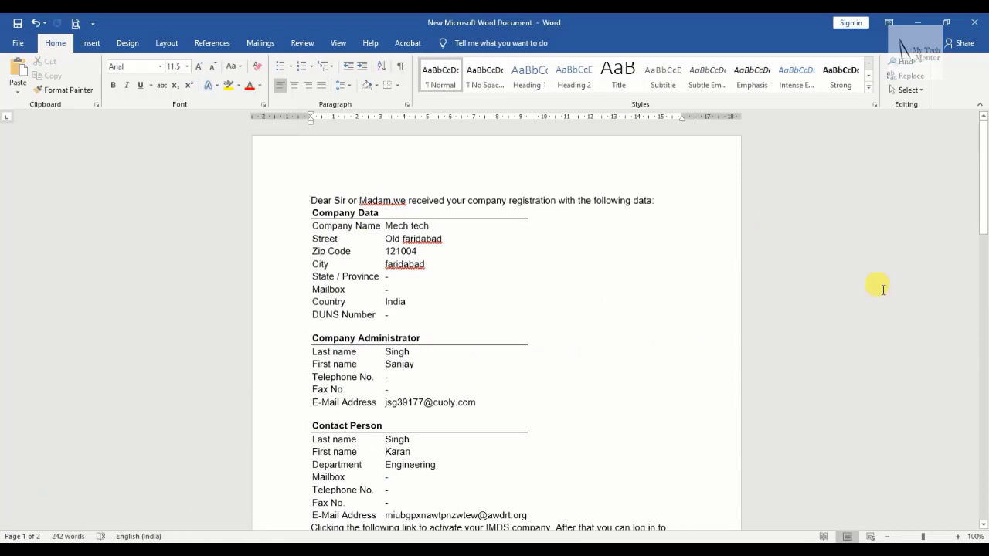
pyautogui.scroll(-4, 747, 314)
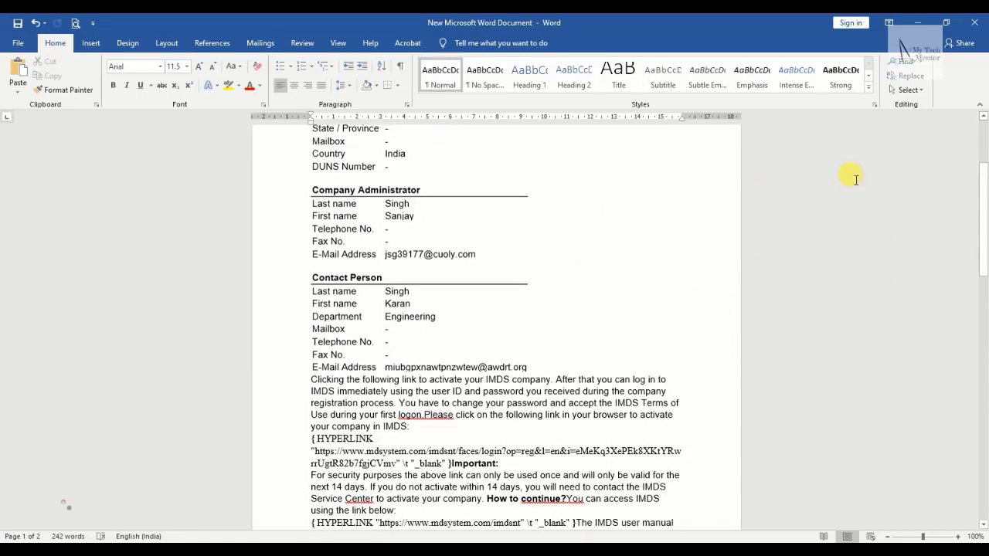
pyautogui.click(975, 22)
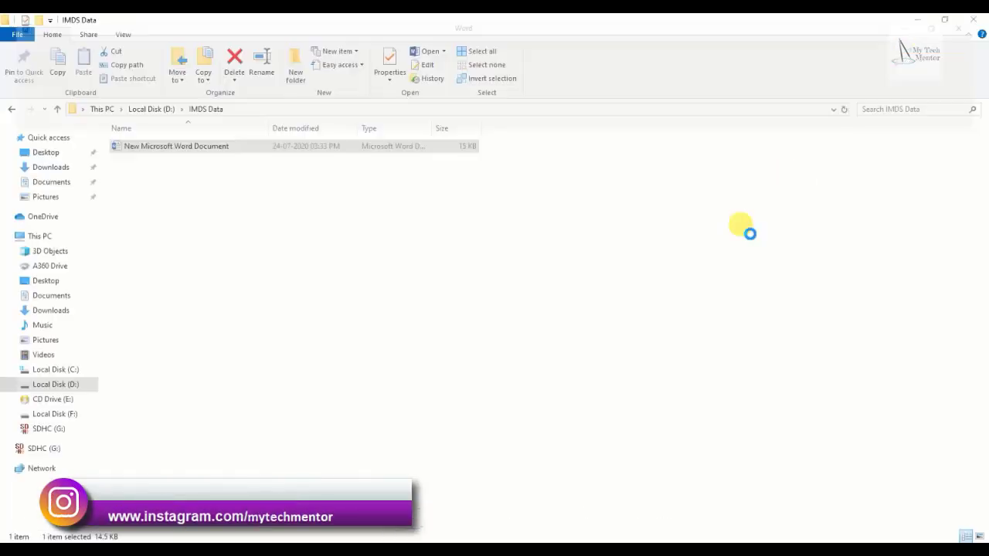
# Return to the 10 Minute Mail message window in Chrome.
pyautogui.click(704, 545)
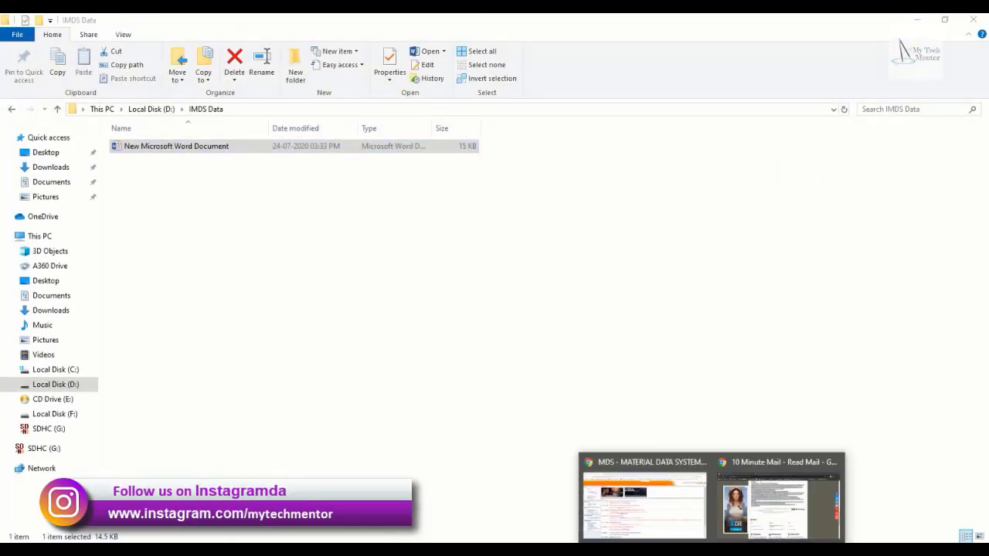
pyautogui.click(764, 517)
pyautogui.scroll(2, 451, 329)
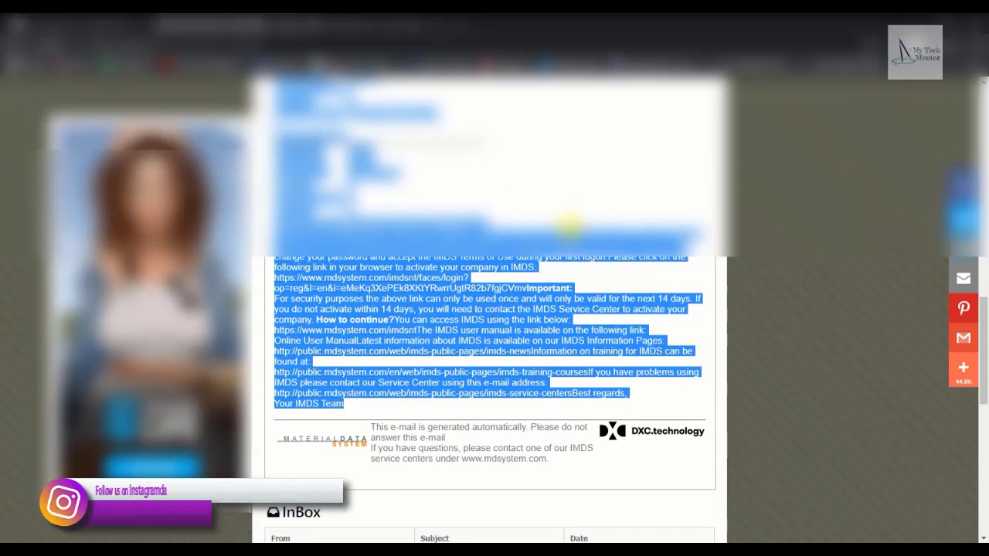
# Follow the activation link in the IMDS e-mail to reach the Company Activation page.
pyautogui.click(581, 209)
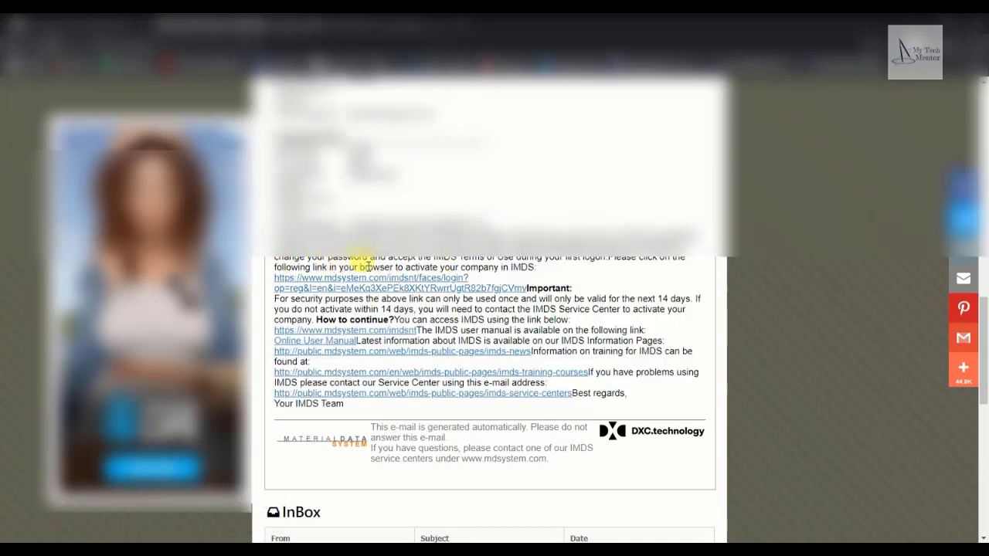
pyautogui.click(436, 288)
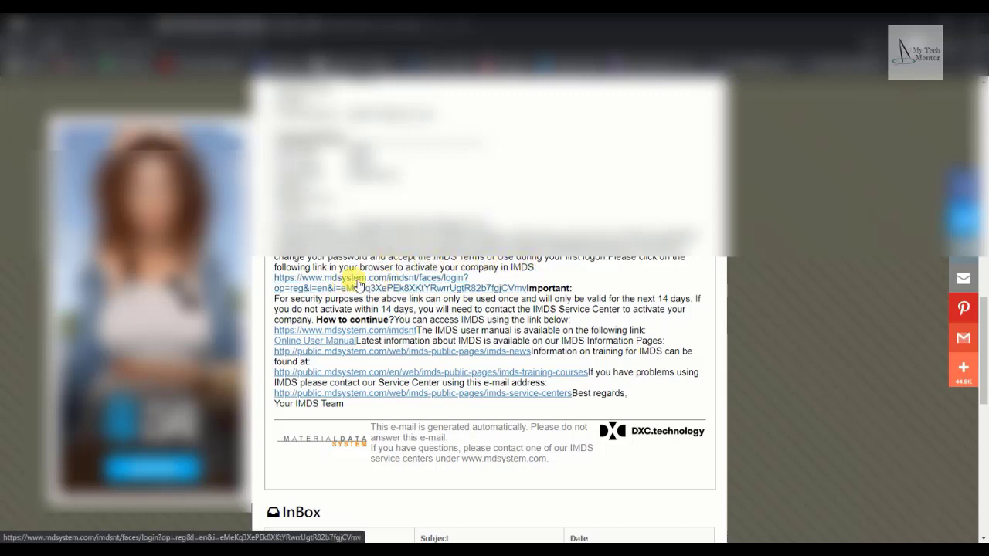
pyautogui.click(358, 284)
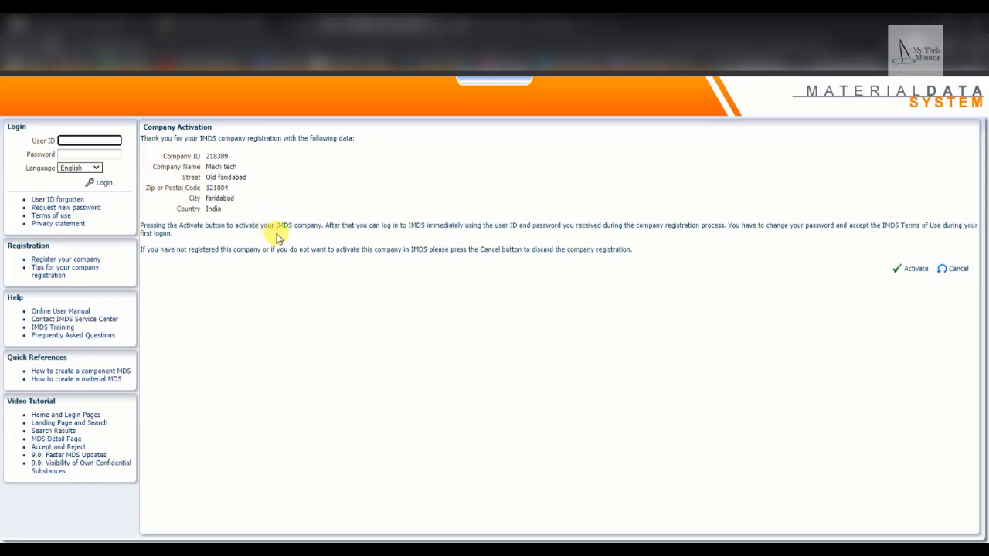
# Activate the company on the IMDS Company Activation page.
pyautogui.click(911, 270)
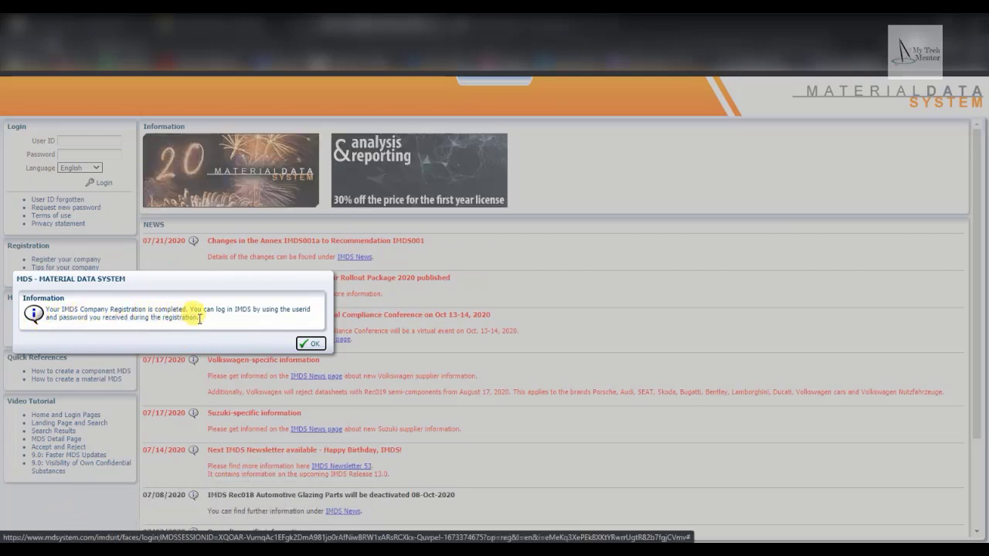
# Dismiss the confirmation and enter the received user ID on the IMDS login page.
pyautogui.click(311, 344)
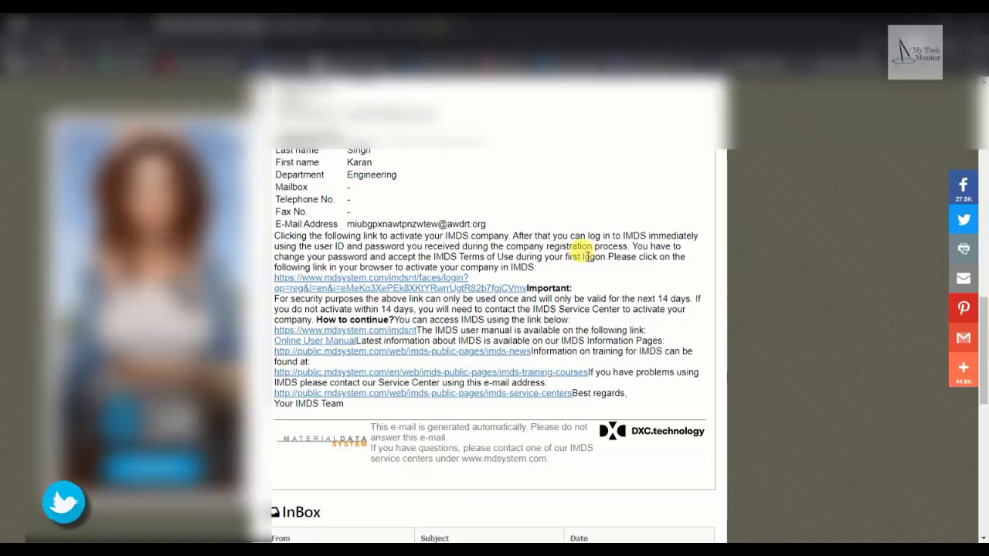
pyautogui.click(680, 510)
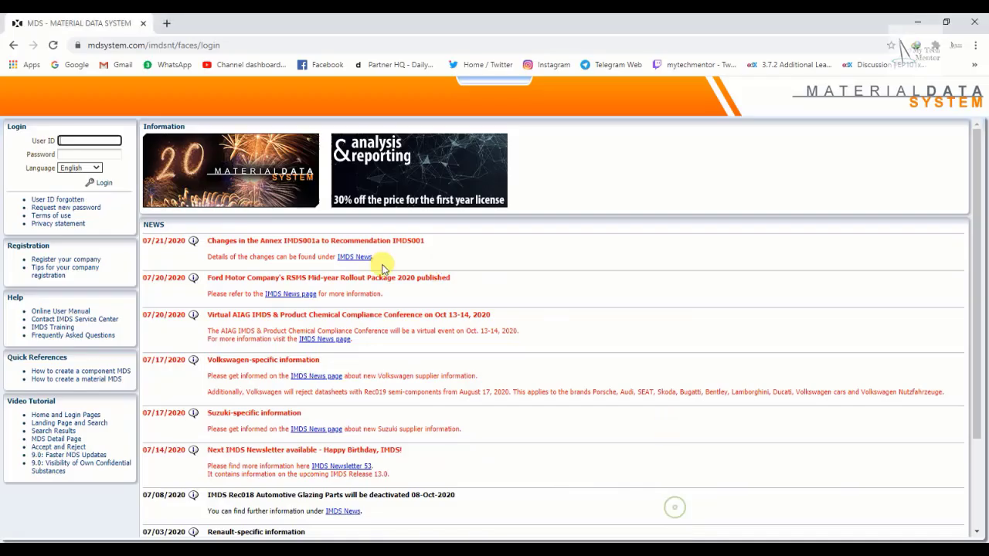
pyautogui.click(108, 140)
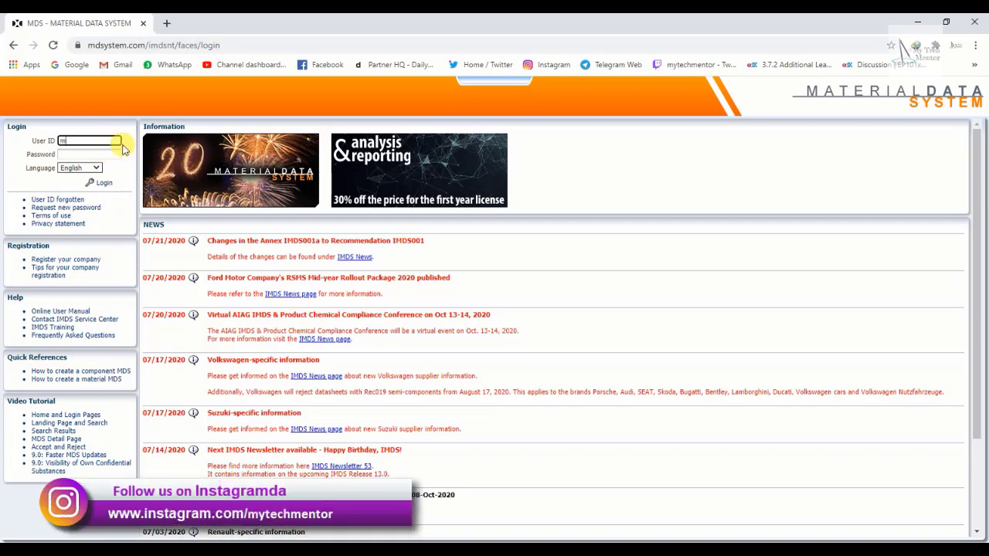
pyautogui.write('s0016')
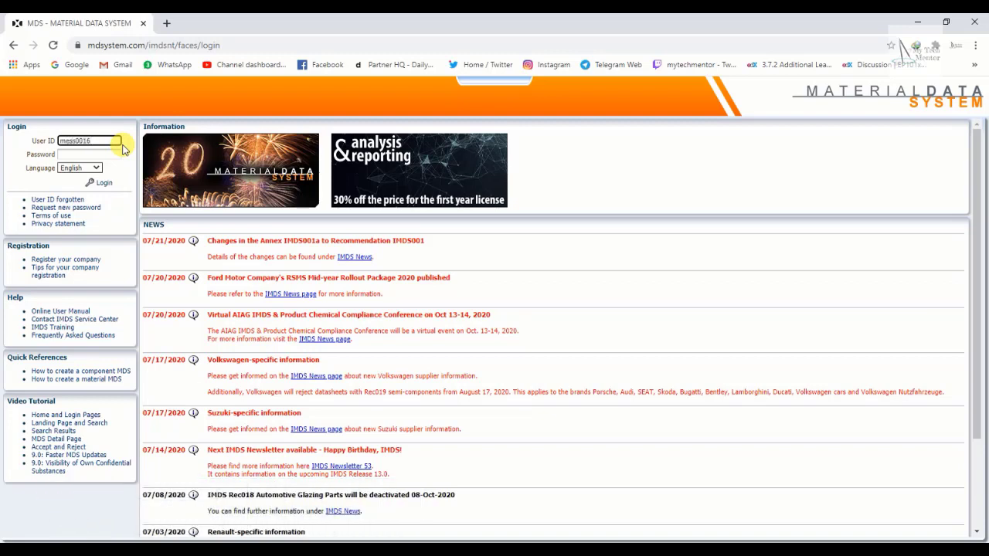
pyautogui.press('Tab')
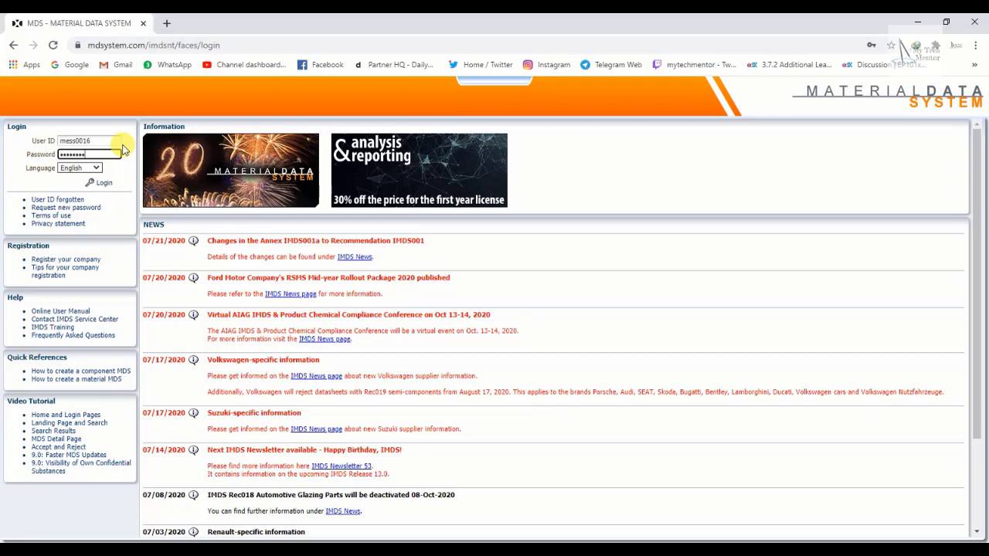
# Log in, scroll through the IMDS Terms of Use, and accept them.
pyautogui.click(100, 184)
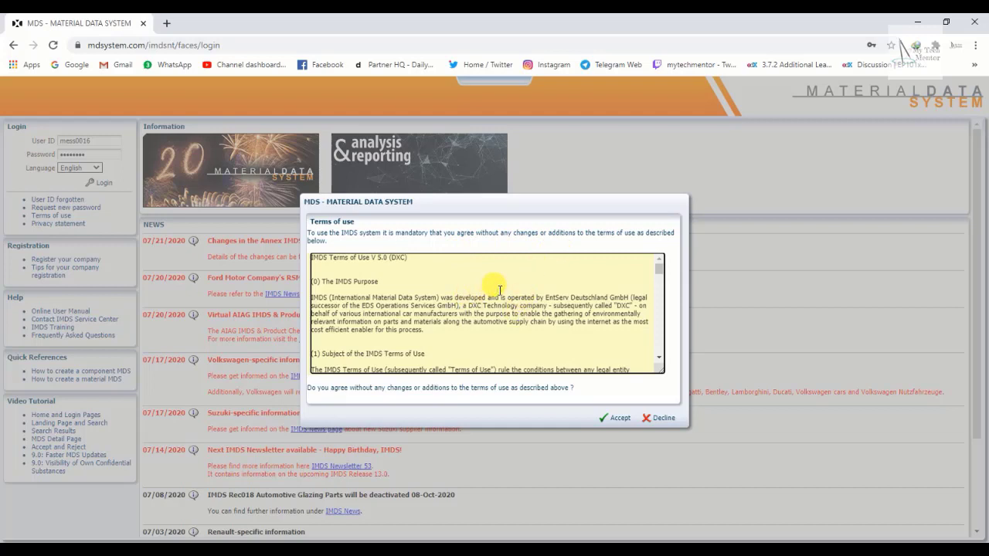
pyautogui.scroll(-10, 500, 290)
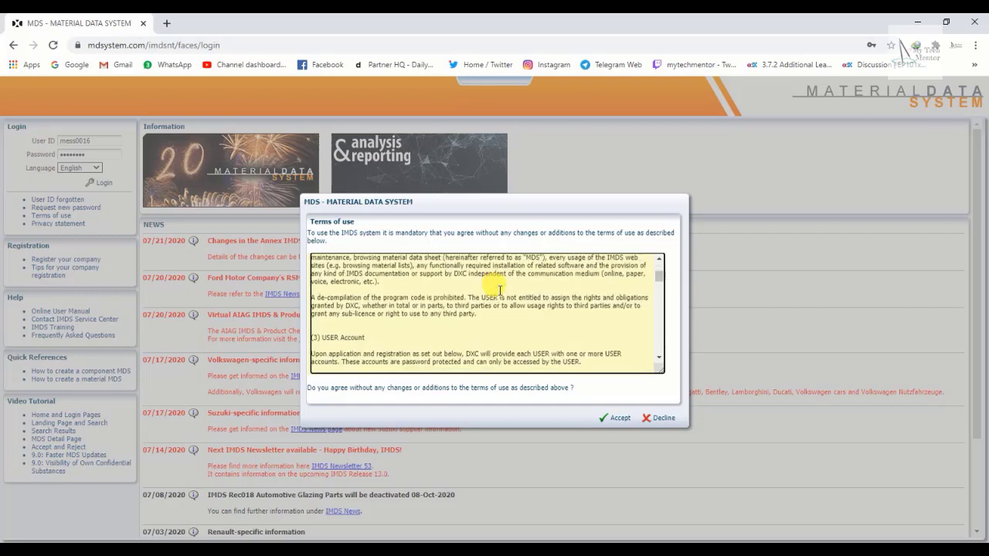
pyautogui.scroll(-3, 500, 290)
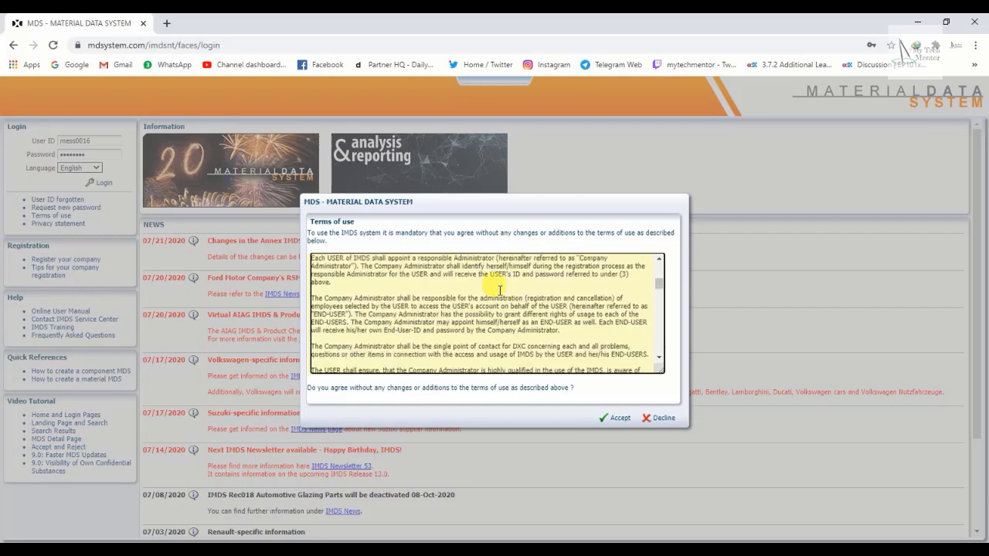
pyautogui.scroll(-1, 499, 291)
pyautogui.scroll(-5, 500, 291)
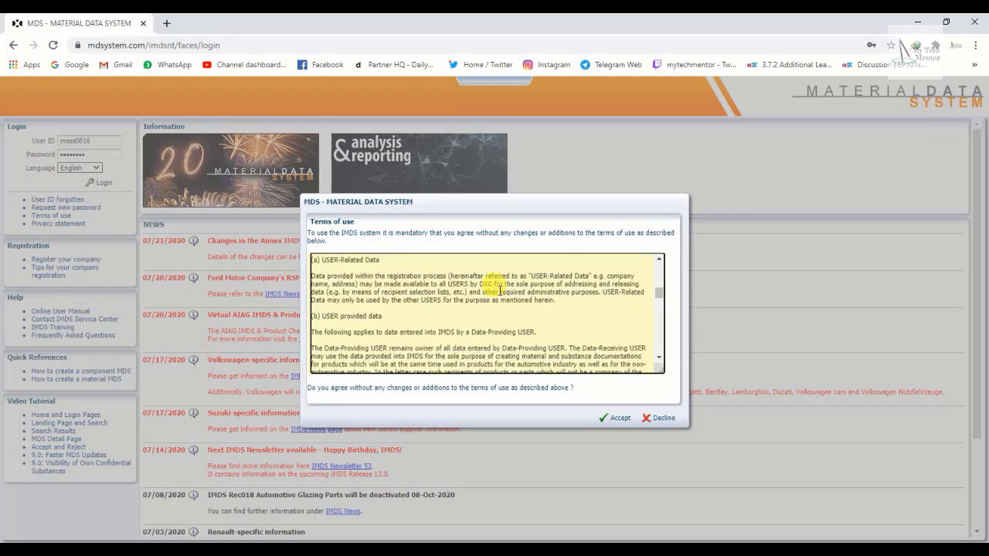
pyautogui.scroll(-8, 500, 290)
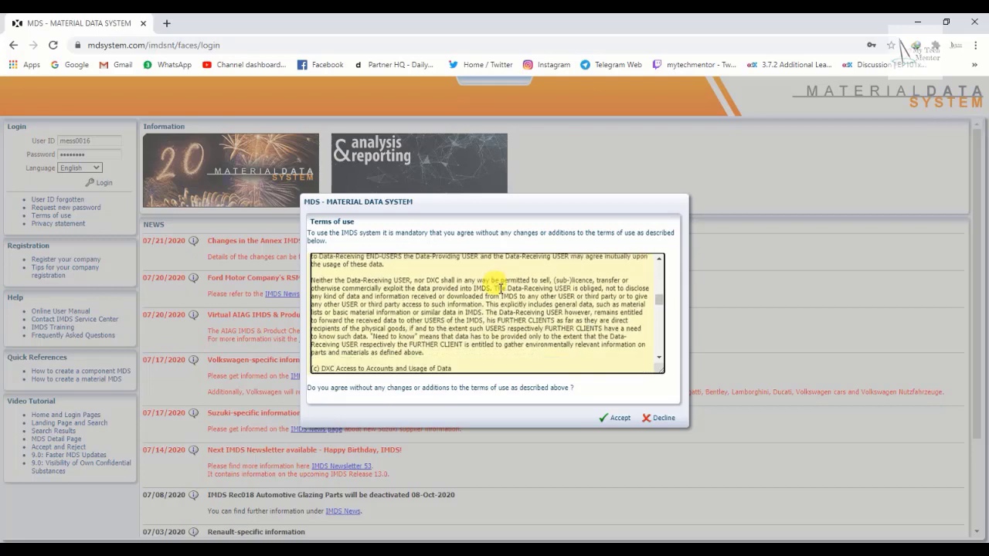
pyautogui.scroll(-5, 500, 289)
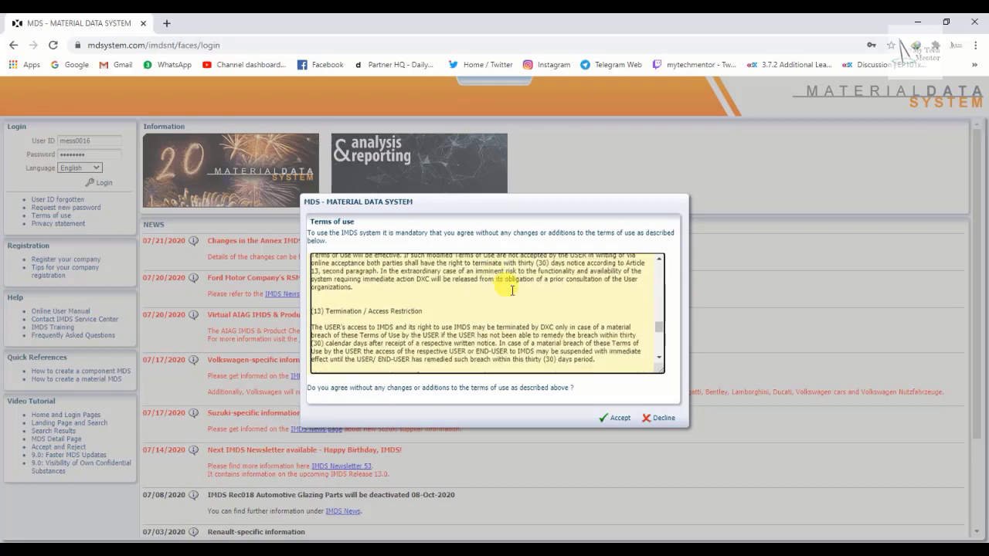
pyautogui.click(617, 419)
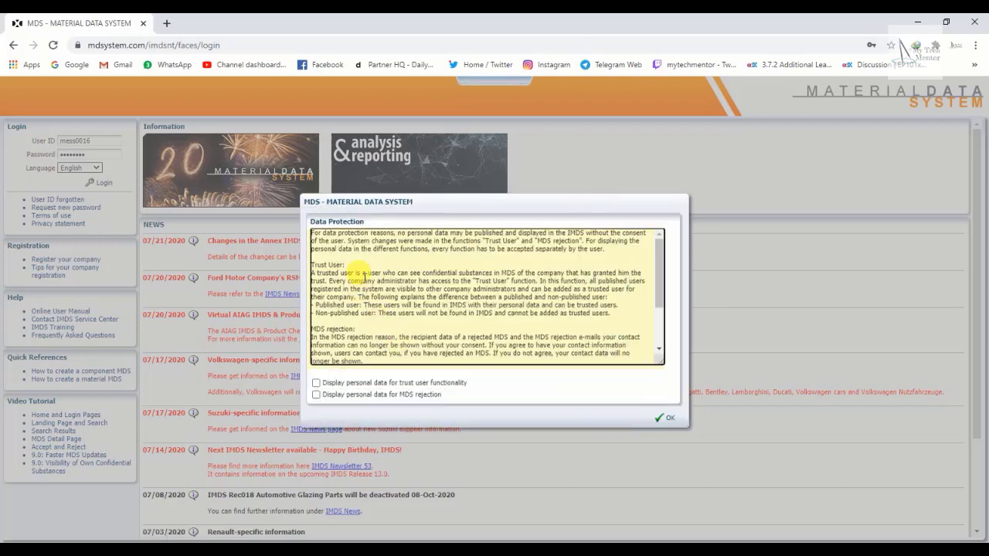
# Scroll up and down through the Data Protection notice text to read it.
pyautogui.scroll(-3, 325, 248)
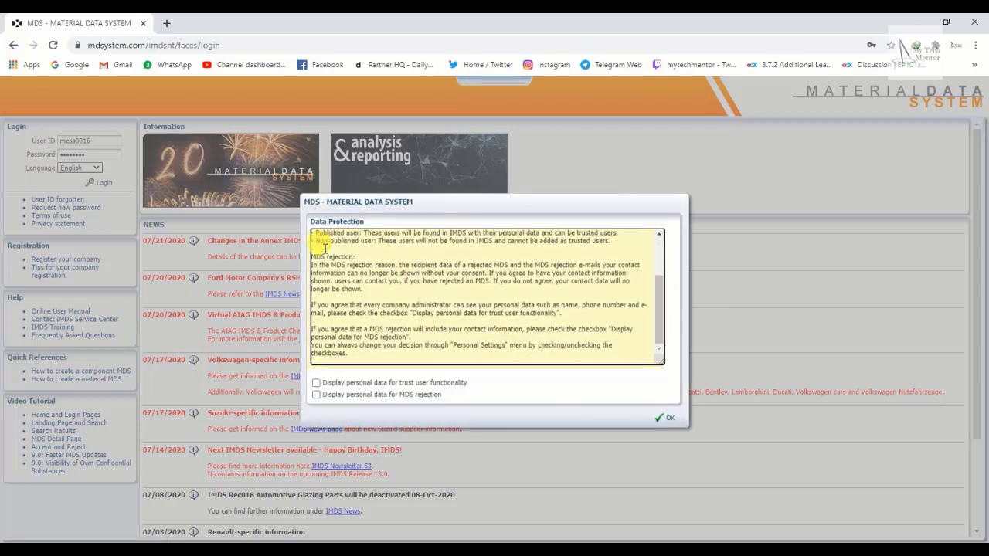
pyautogui.scroll(3, 364, 274)
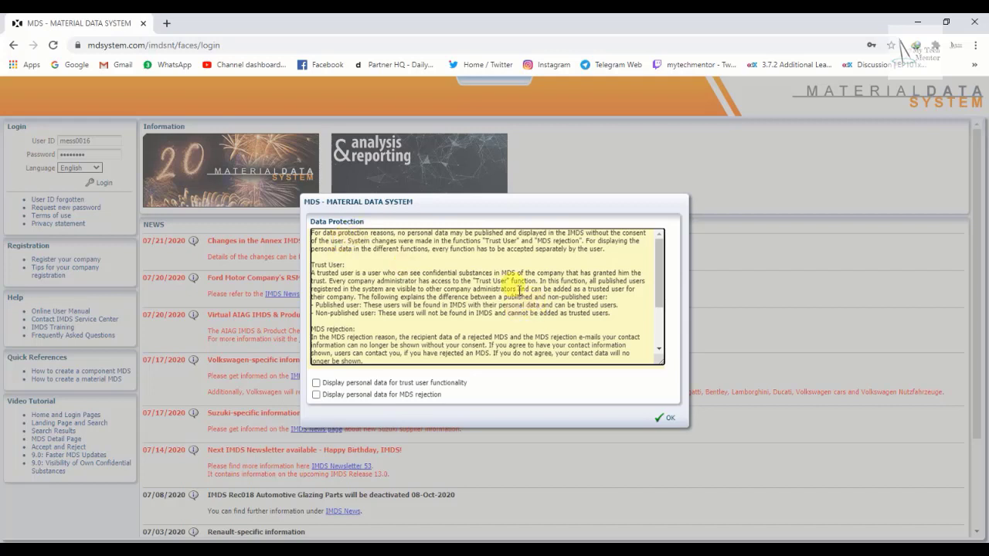
pyautogui.scroll(-2, 415, 274)
pyautogui.scroll(2, 413, 276)
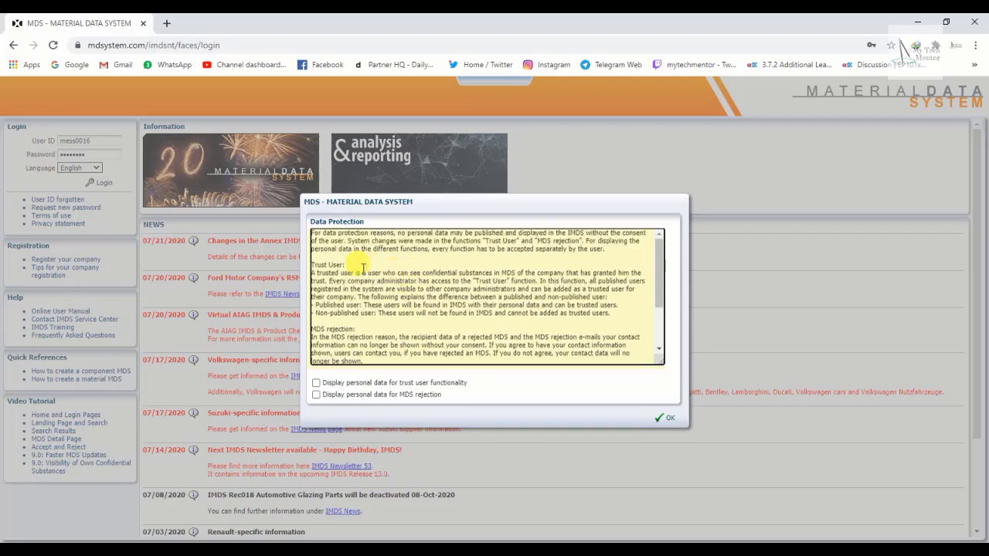
pyautogui.scroll(-1, 364, 268)
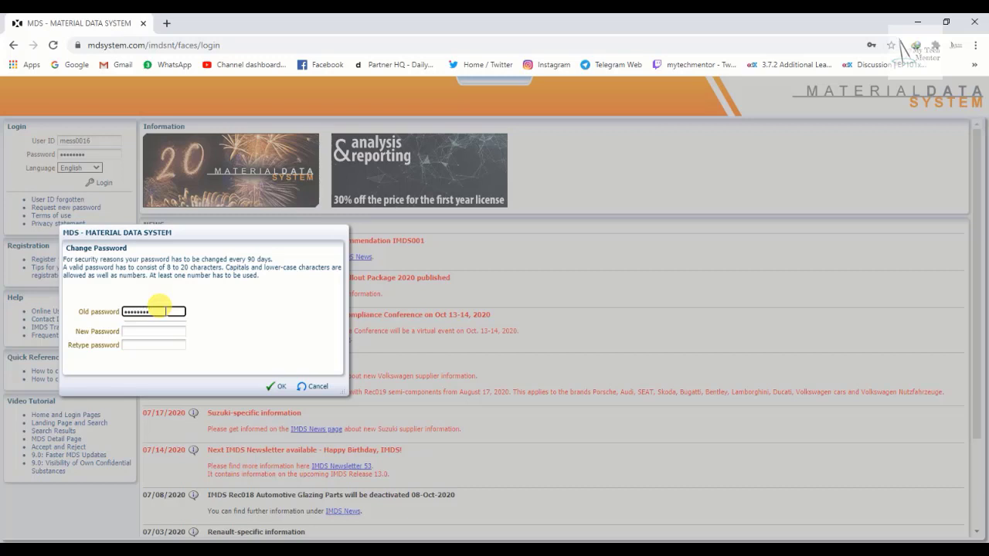
# Enter the new password in the New Password and Retype password fields and submit the change.
pyautogui.click(144, 330)
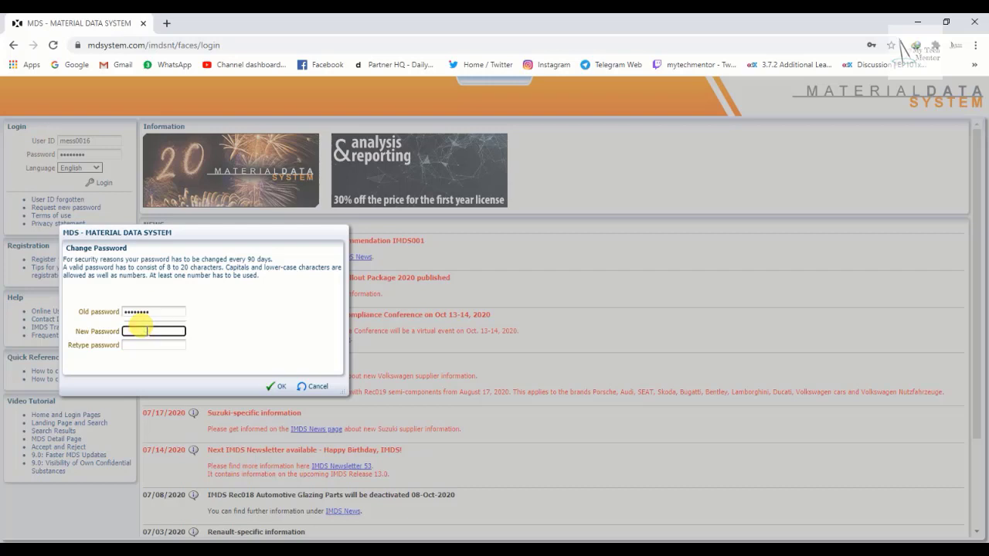
pyautogui.write('••••••')
pyautogui.click(144, 345)
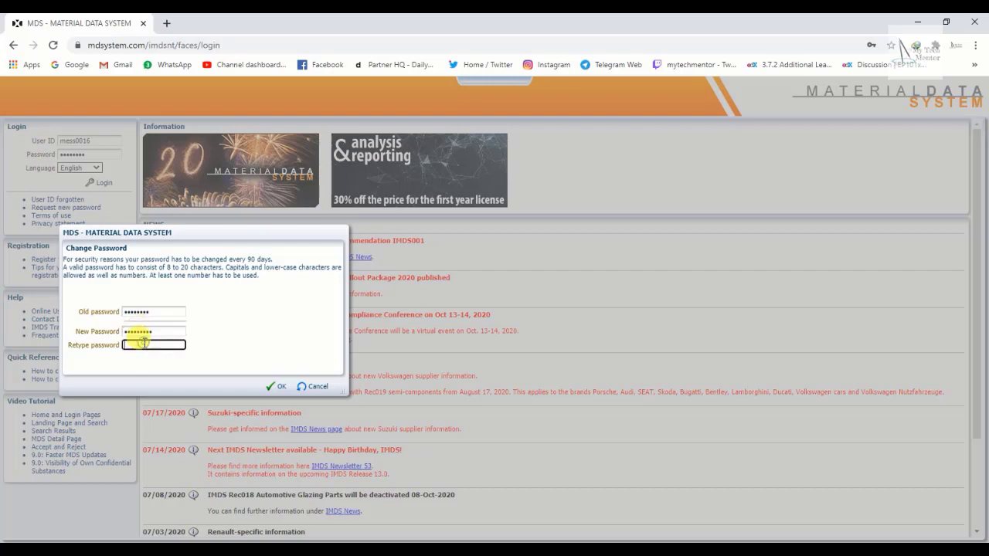
pyautogui.write('••••')
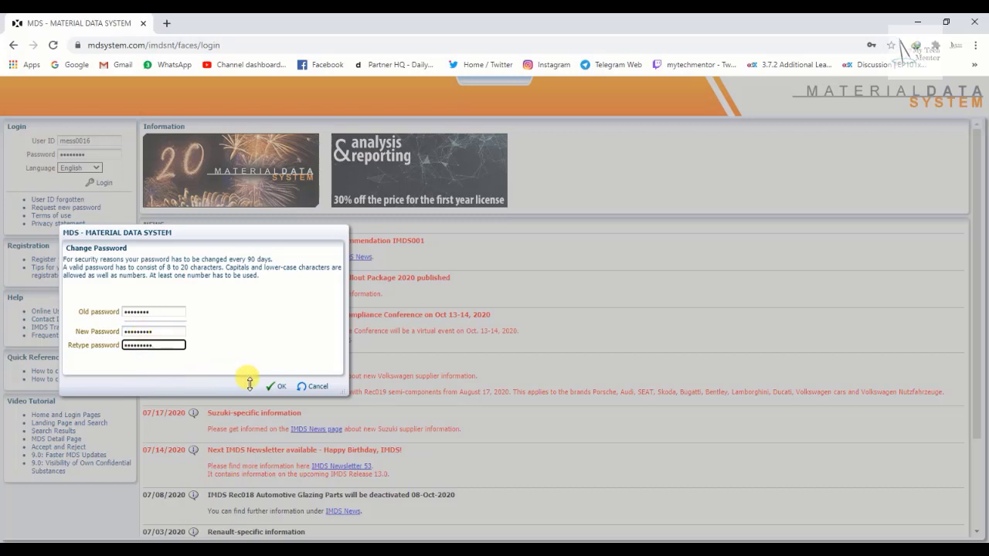
pyautogui.click(278, 386)
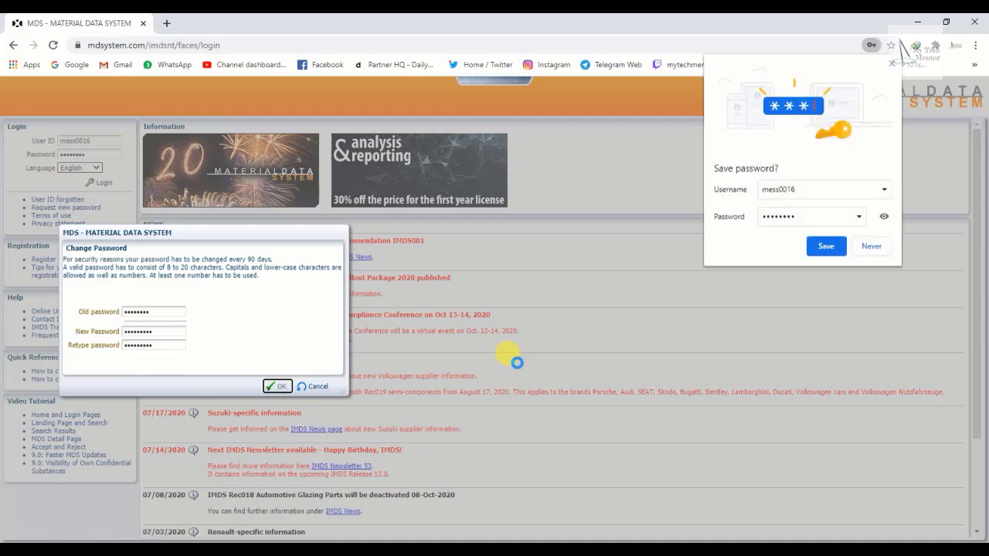
# Decline Chrome's offer to save the password and dismiss the no-default-contact-person notice.
pyautogui.click(870, 247)
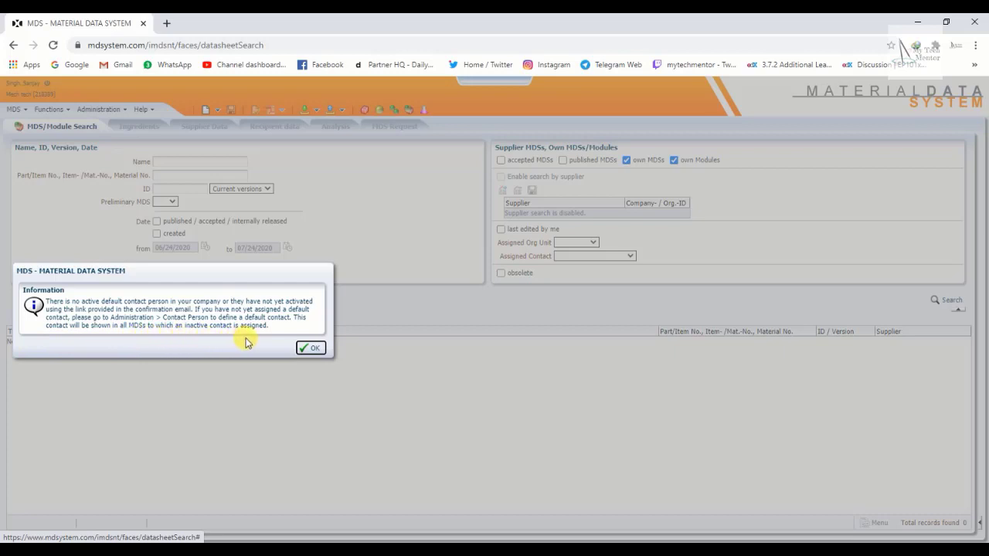
pyautogui.click(317, 350)
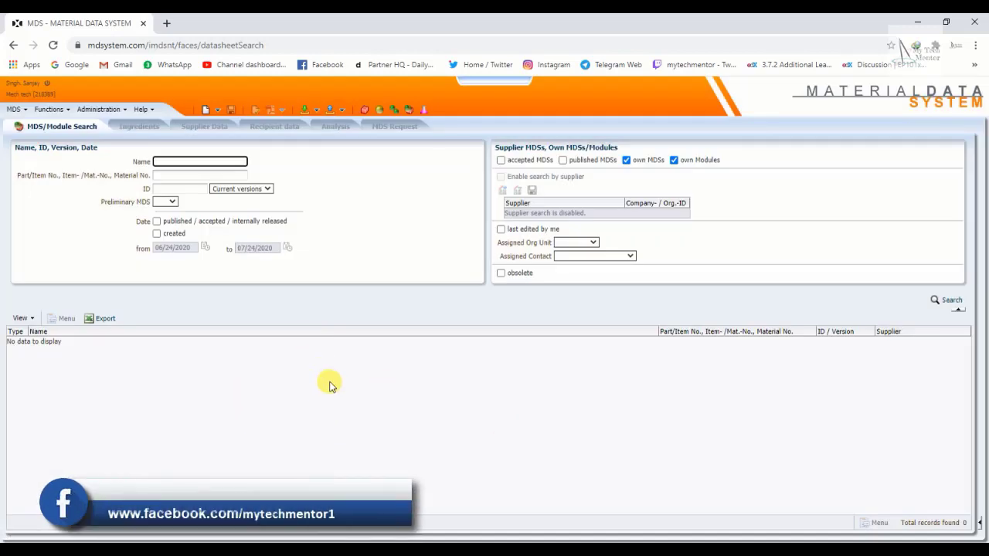